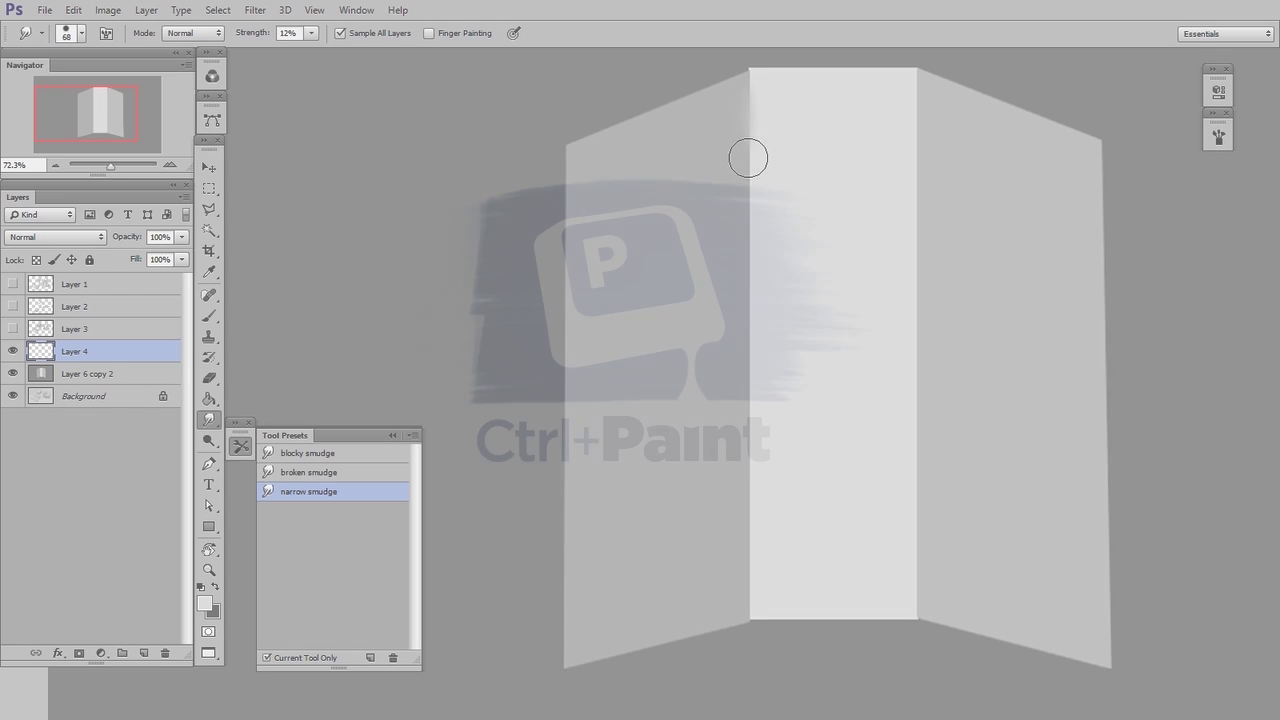
Soften the hard edge between the dark side panel and the bright center panel with the narrow smudge at 12% strength
mouse_move(749, 151)
left_mouse_down()
mouse_move(751, 209)
mouse_move(750, 93)
mouse_move(745, 428)
left_mouse_up()
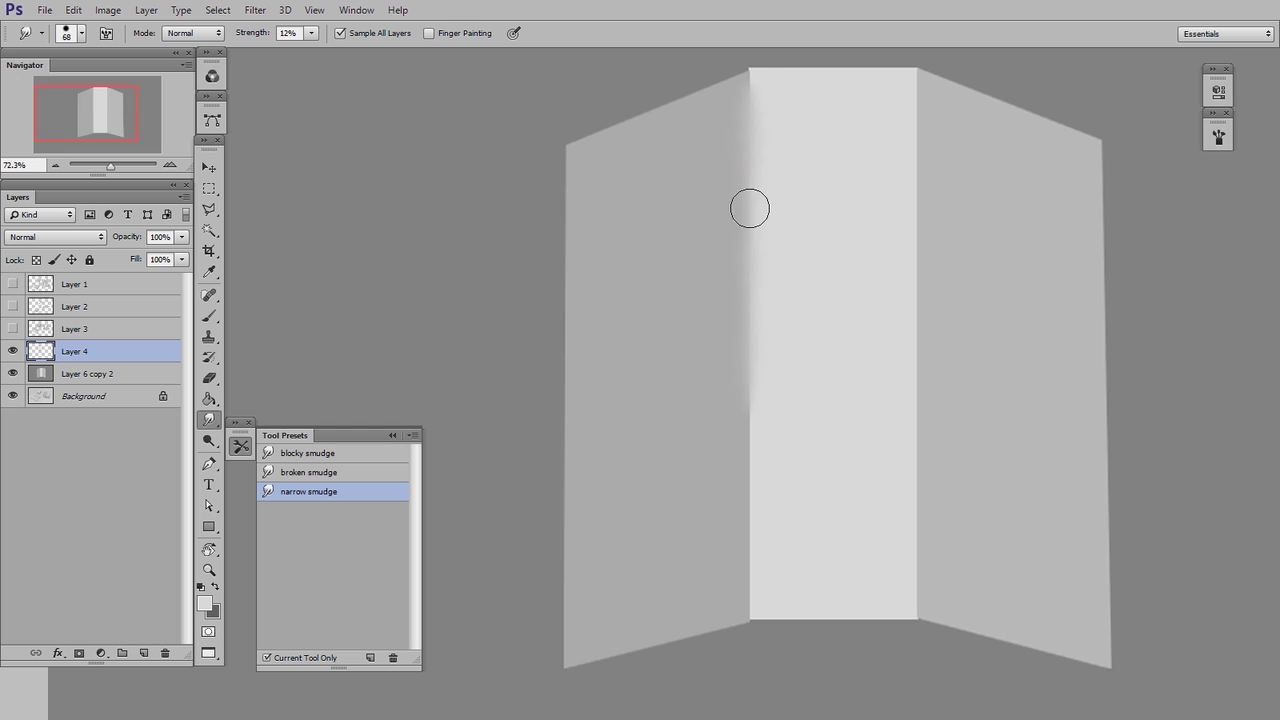
left_click_drag(750, 208, 747, 498)
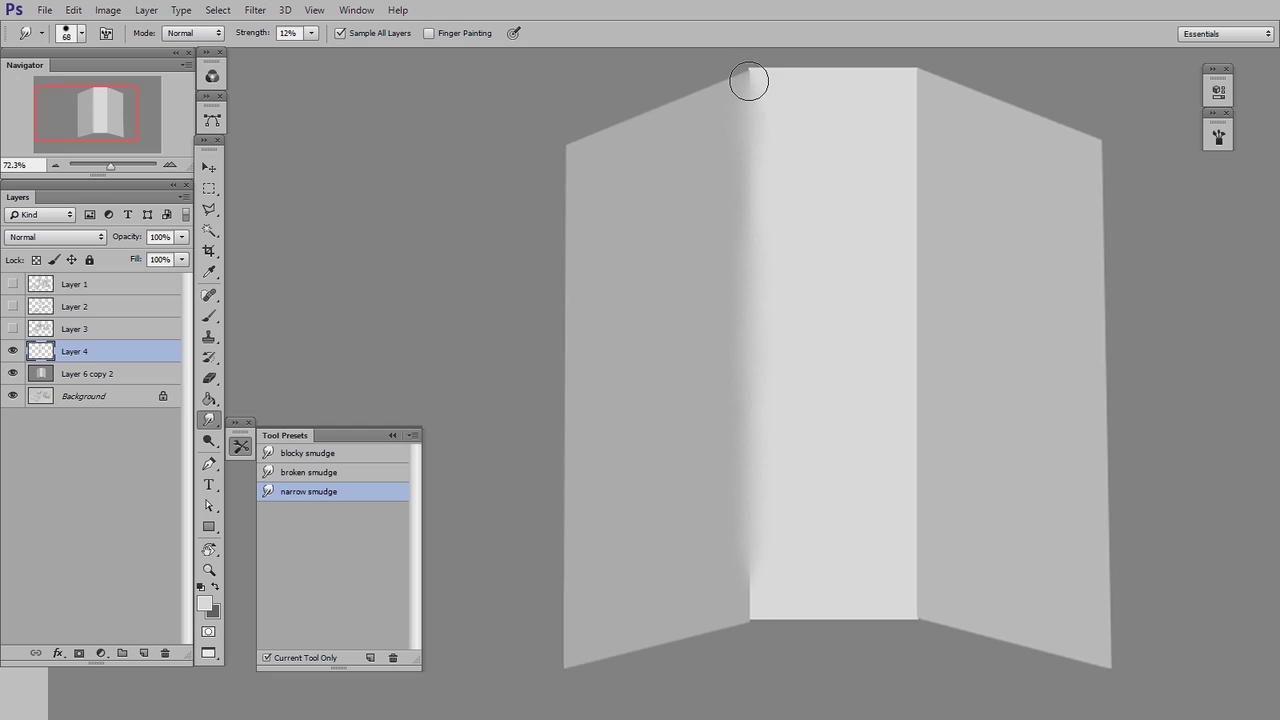
left_click_drag(745, 555, 747, 602)
scroll(869, 366, "up", 1)
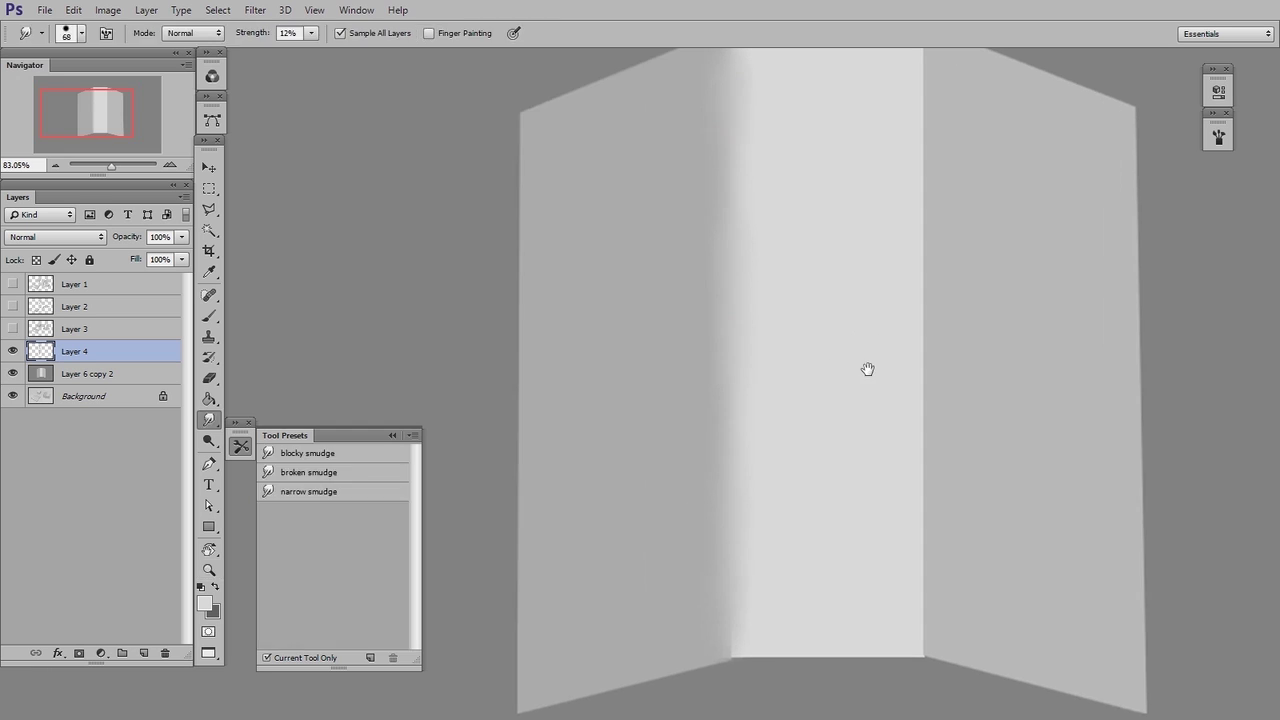
left_click_drag(868, 368, 861, 442)
left_click_drag(729, 127, 724, 148)
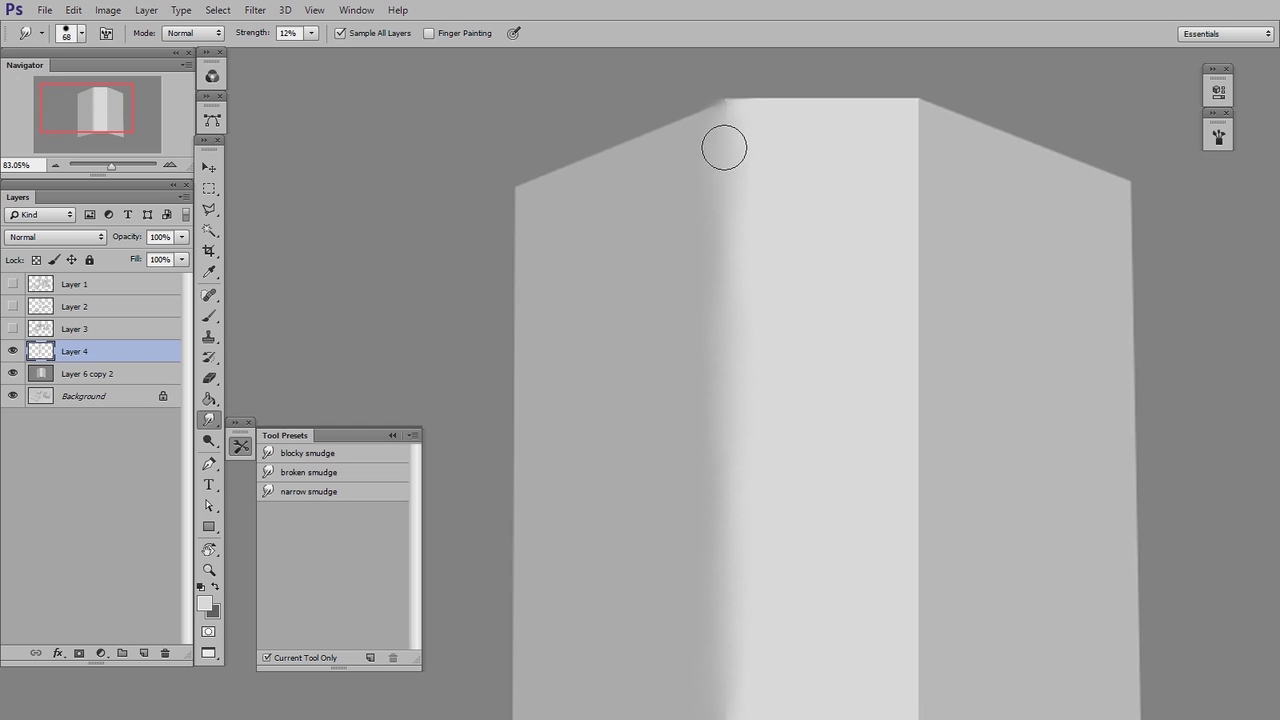
scroll(738, 482, "down", 3)
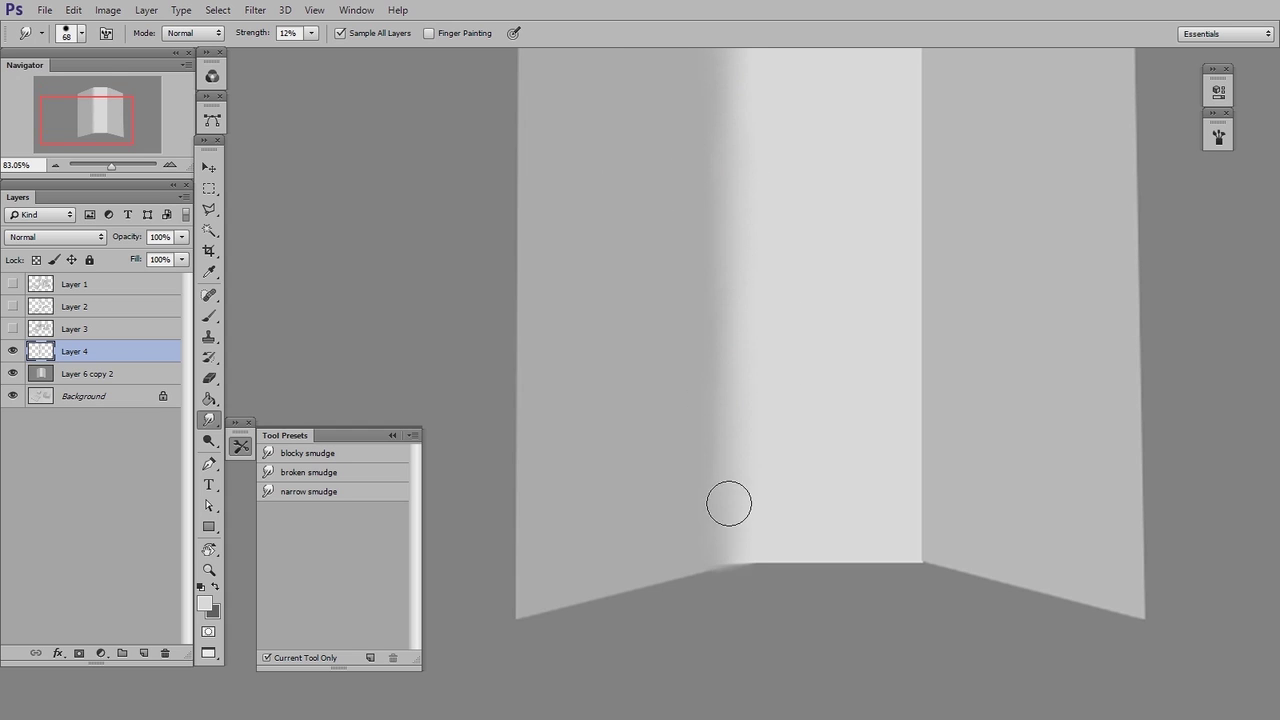
Enlarge the smudge brush and soften the bright center panel's opposite edge along its full height
scroll(845, 405, "down", 2)
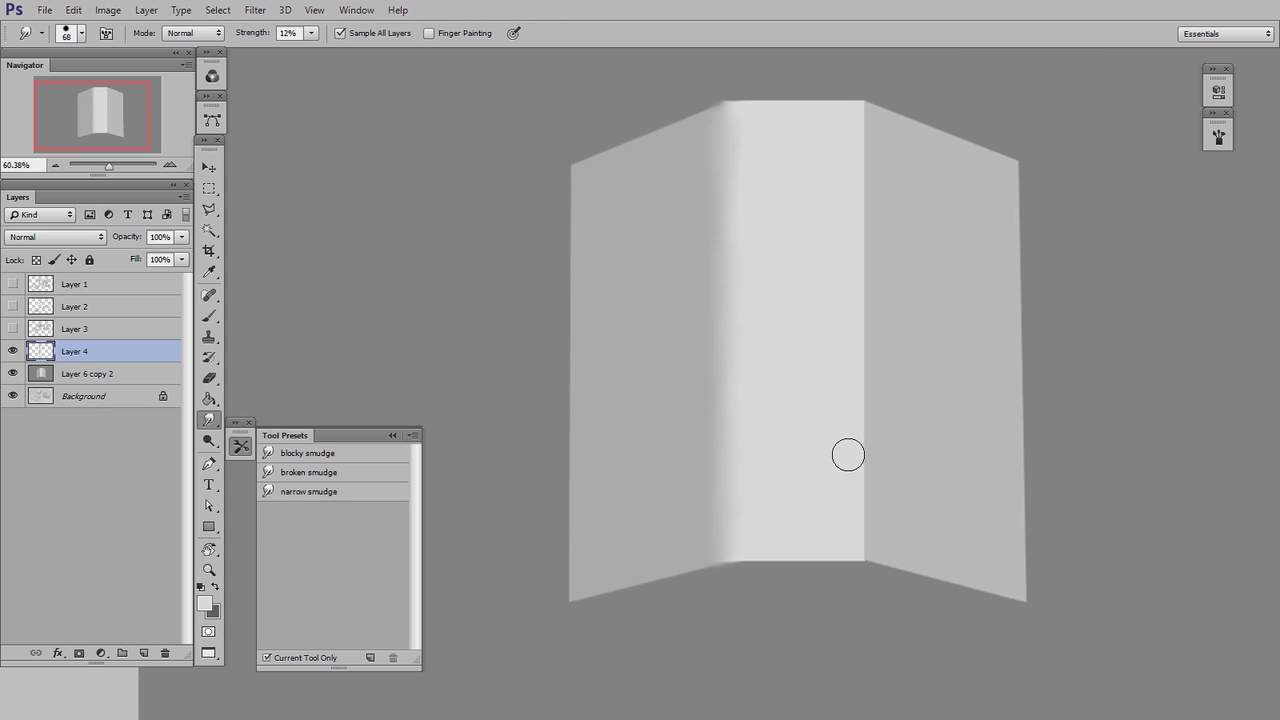
left_click_drag(856, 441, 868, 445)
mouse_move(860, 113)
left_mouse_down()
mouse_move(859, 170)
mouse_move(870, 157)
mouse_move(864, 398)
mouse_move(859, 180)
mouse_move(868, 342)
mouse_move(853, 590)
left_mouse_up()
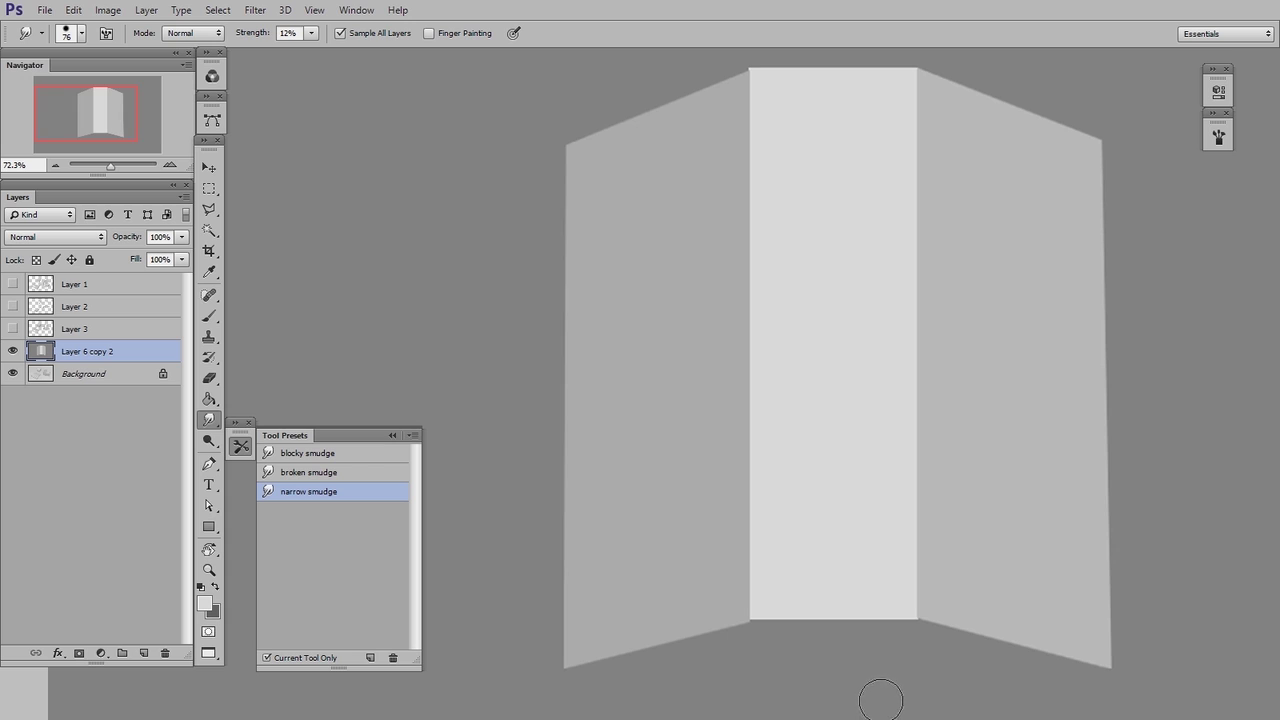
Add a new layer and blend the center panel's left fold on it with the narrow smudge at 68 px
key("ctrl+shift+alt+n")
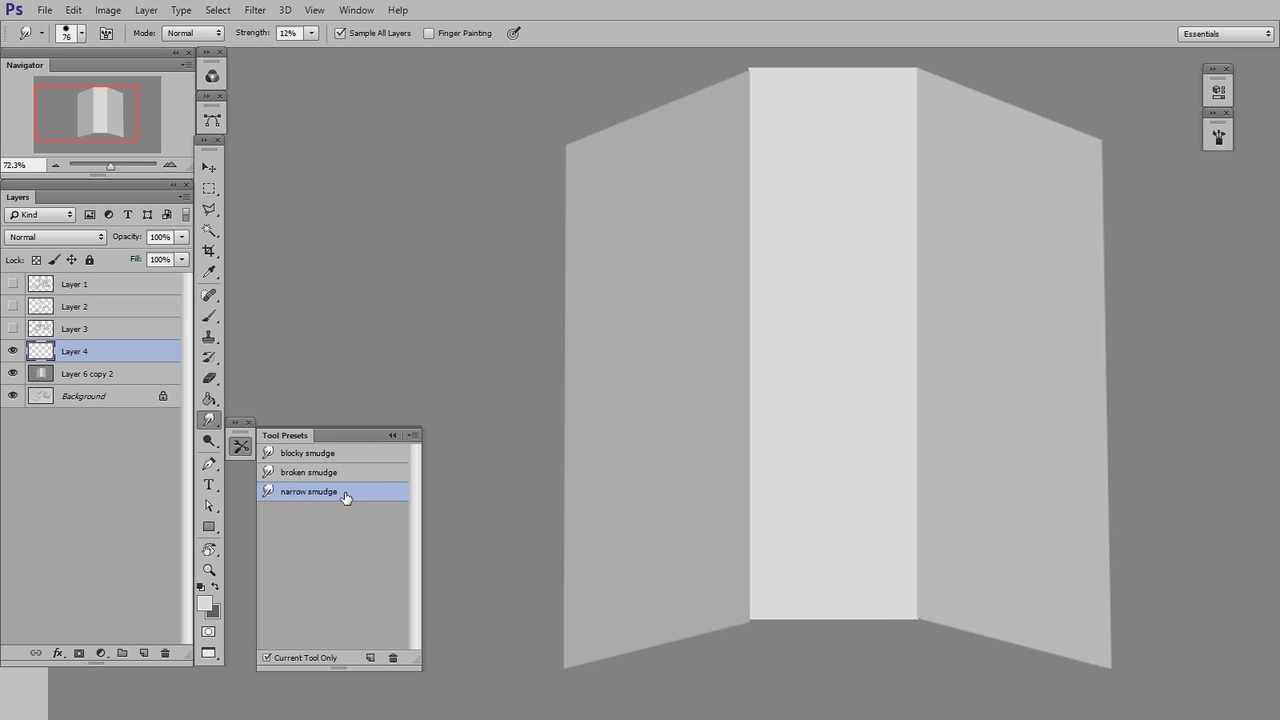
left_click_drag(761, 358, 756, 362)
left_click_drag(755, 92, 745, 428)
left_click_drag(750, 208, 747, 498)
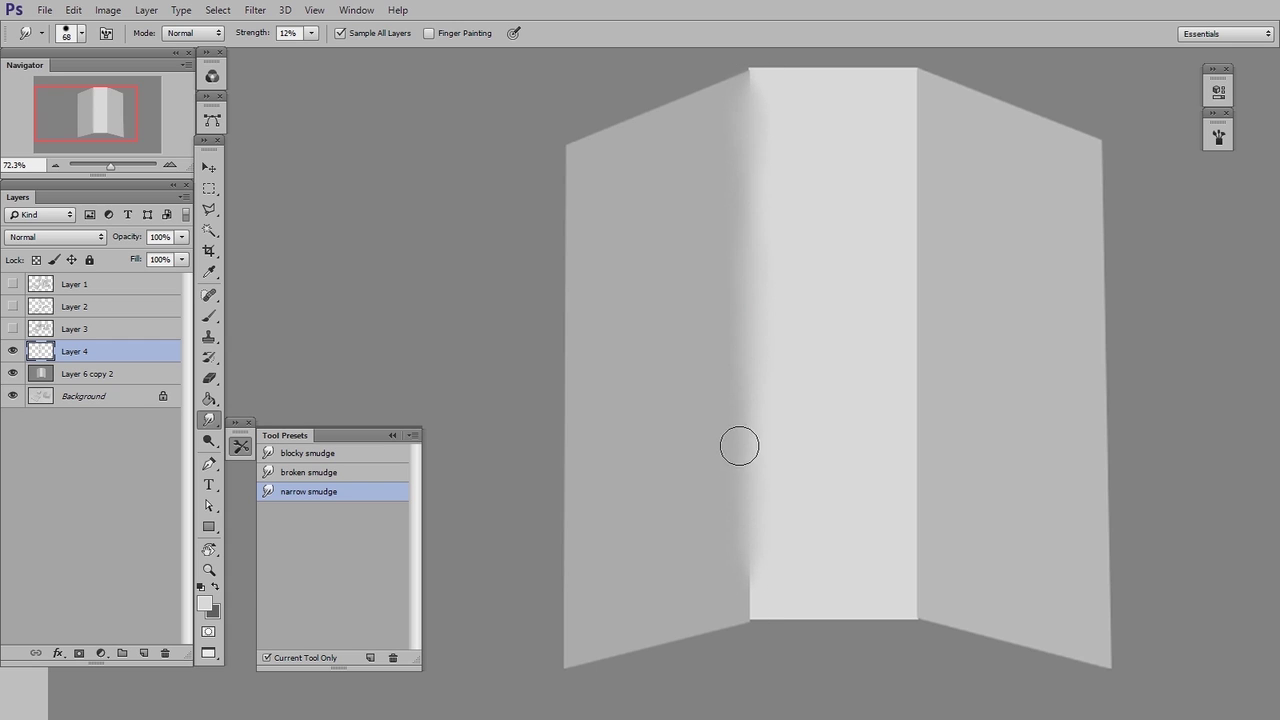
scroll(866, 366, "up", 3)
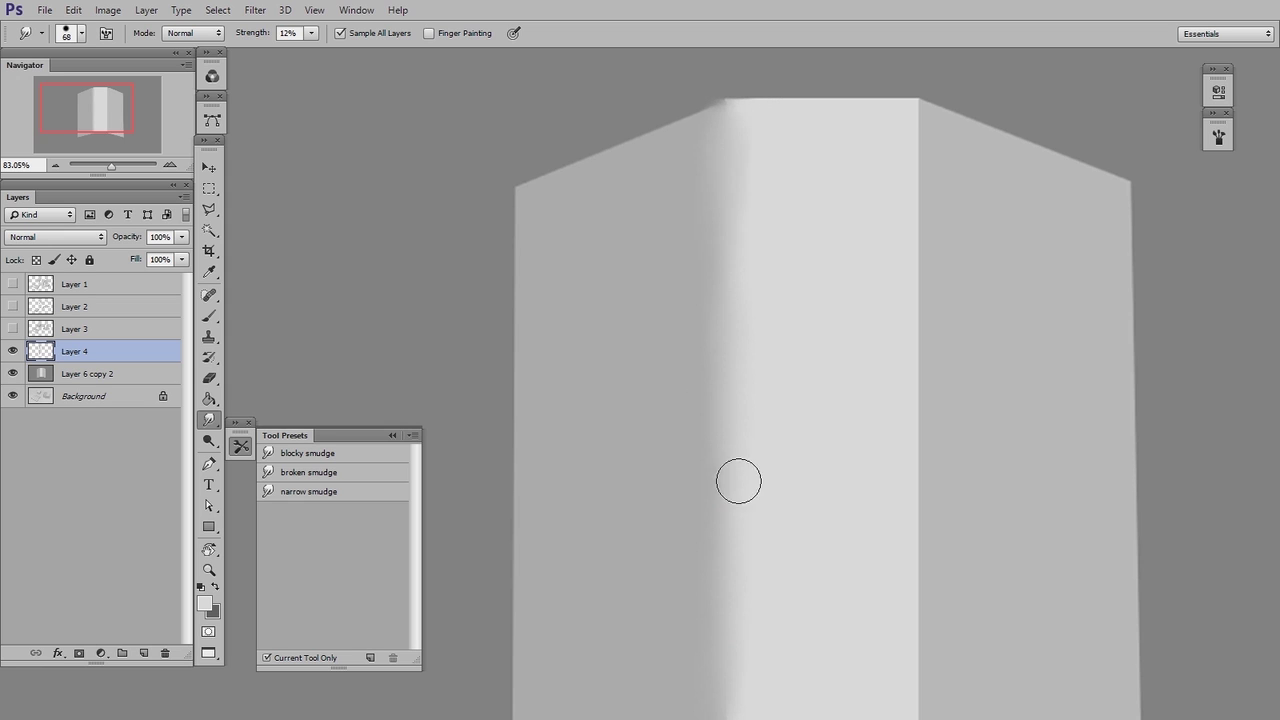
scroll(737, 330, "down", 4)
left_click_drag(728, 432, 729, 503)
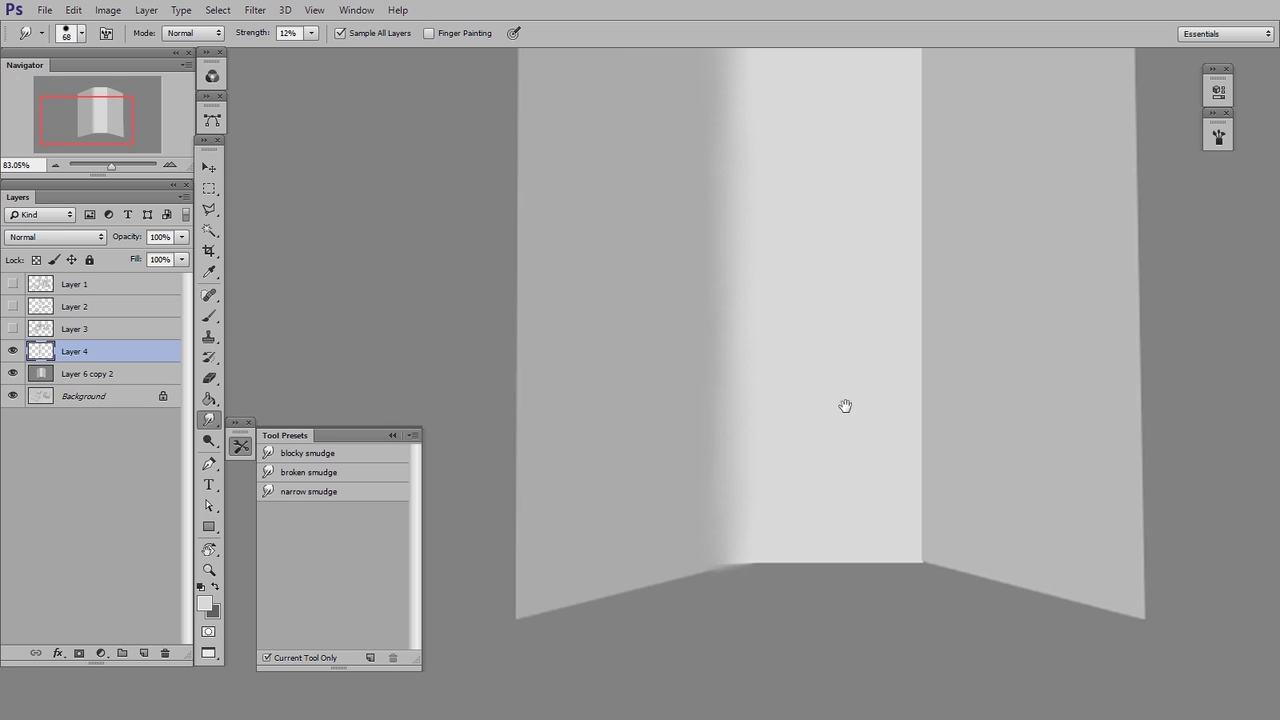
Set the smudge brush to about 101 px and blend the center panel's right fold
scroll(835, 420, "down", 3)
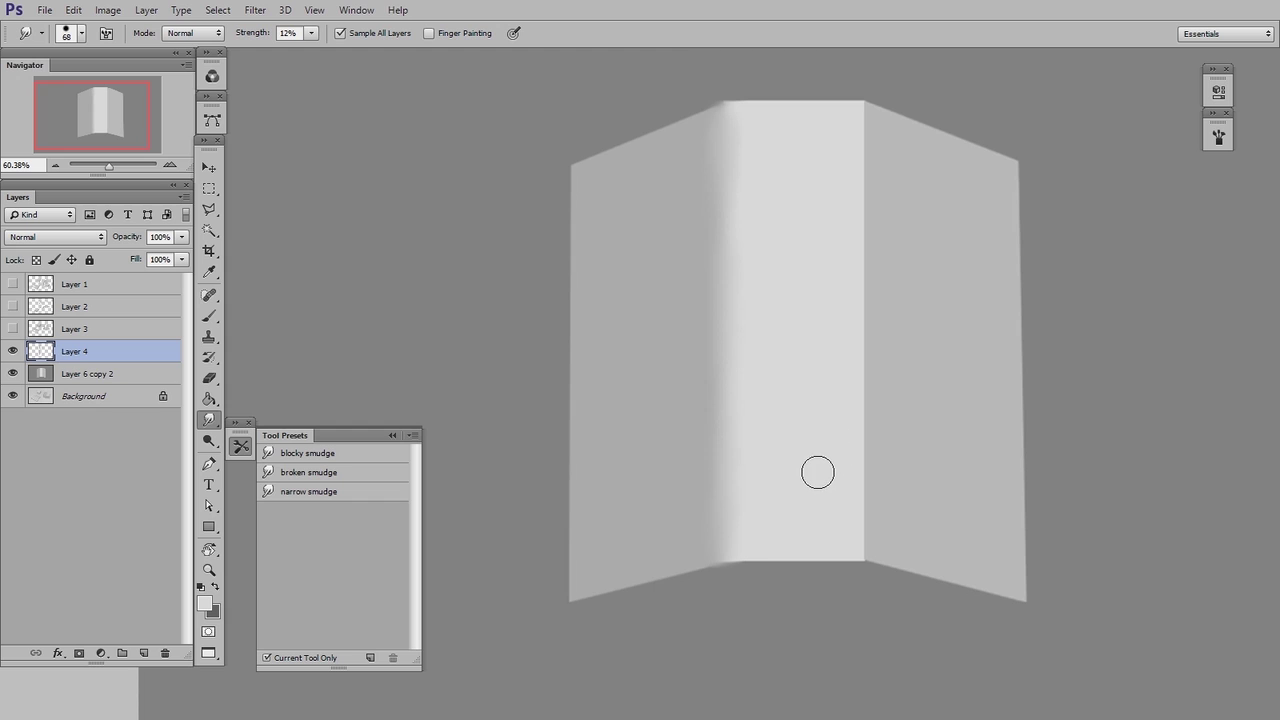
left_click_drag(856, 441, 869, 446)
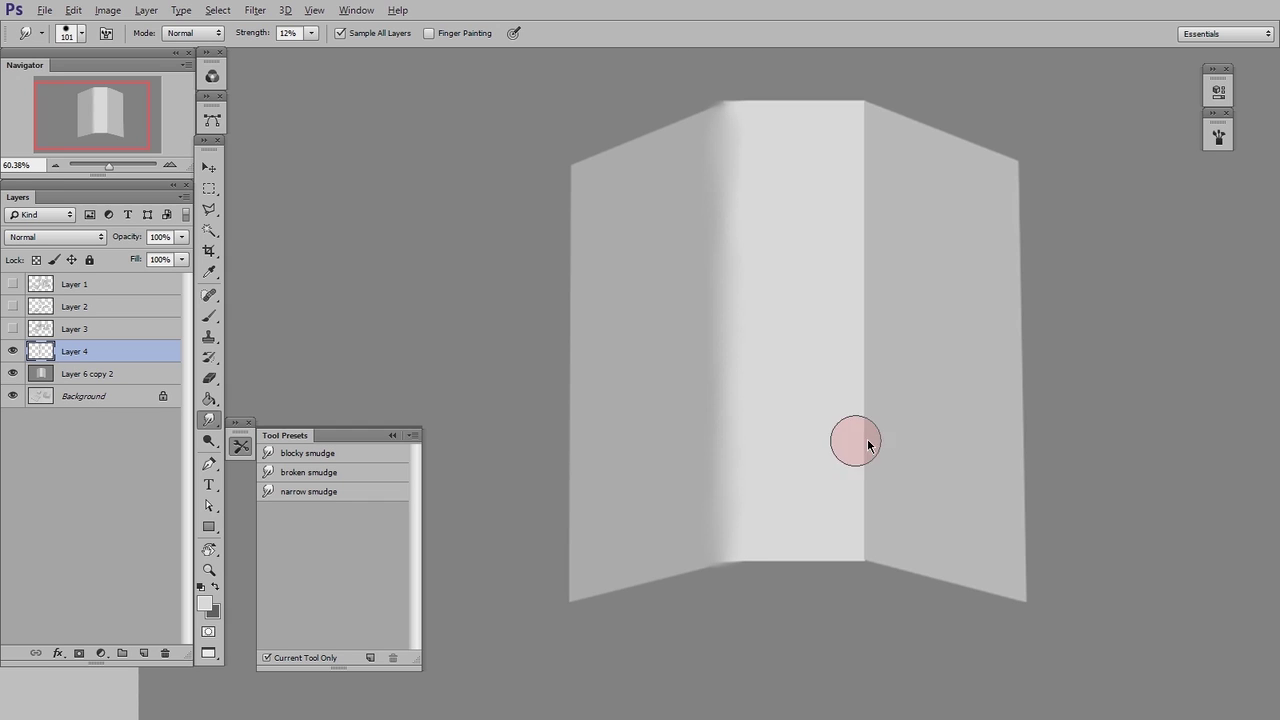
mouse_move(858, 121)
left_mouse_down()
mouse_move(854, 208)
mouse_move(874, 125)
mouse_move(867, 396)
mouse_move(855, 204)
mouse_move(863, 602)
mouse_move(862, 458)
mouse_move(851, 652)
mouse_move(868, 330)
mouse_move(857, 160)
mouse_move(840, 196)
left_mouse_up()
Widen the soft transition on the left fold using a brush of about 213 px, refining it with a smaller one
left_click_drag(731, 297, 761, 285)
mouse_move(724, 130)
left_mouse_down()
mouse_move(735, 281)
mouse_move(719, 312)
mouse_move(723, 228)
mouse_move(707, 493)
mouse_move(729, 509)
mouse_move(726, 103)
left_mouse_up()
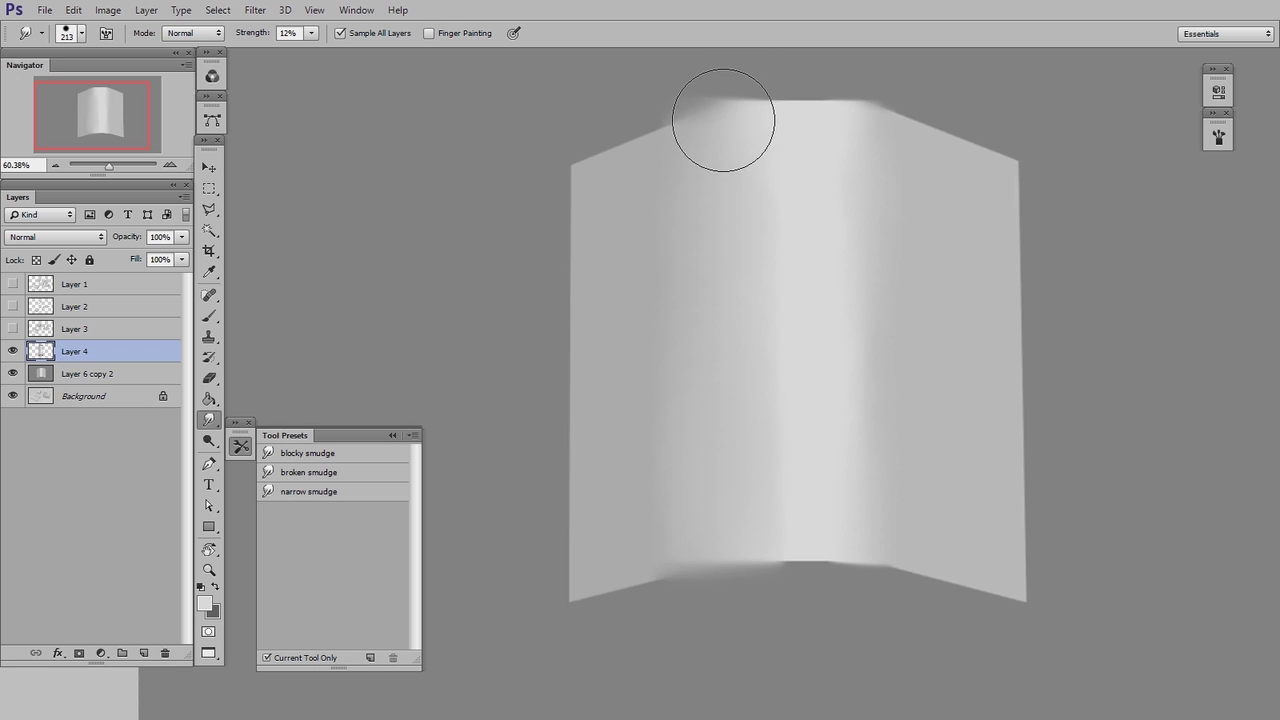
key("bracketleft")
key("bracketleft")
mouse_move(756, 440)
left_mouse_down()
mouse_move(757, 237)
mouse_move(743, 686)
left_mouse_up()
Touch up the smudge's spill with the Eraser, and replace the smudged layer with a new blank layer
key("e")
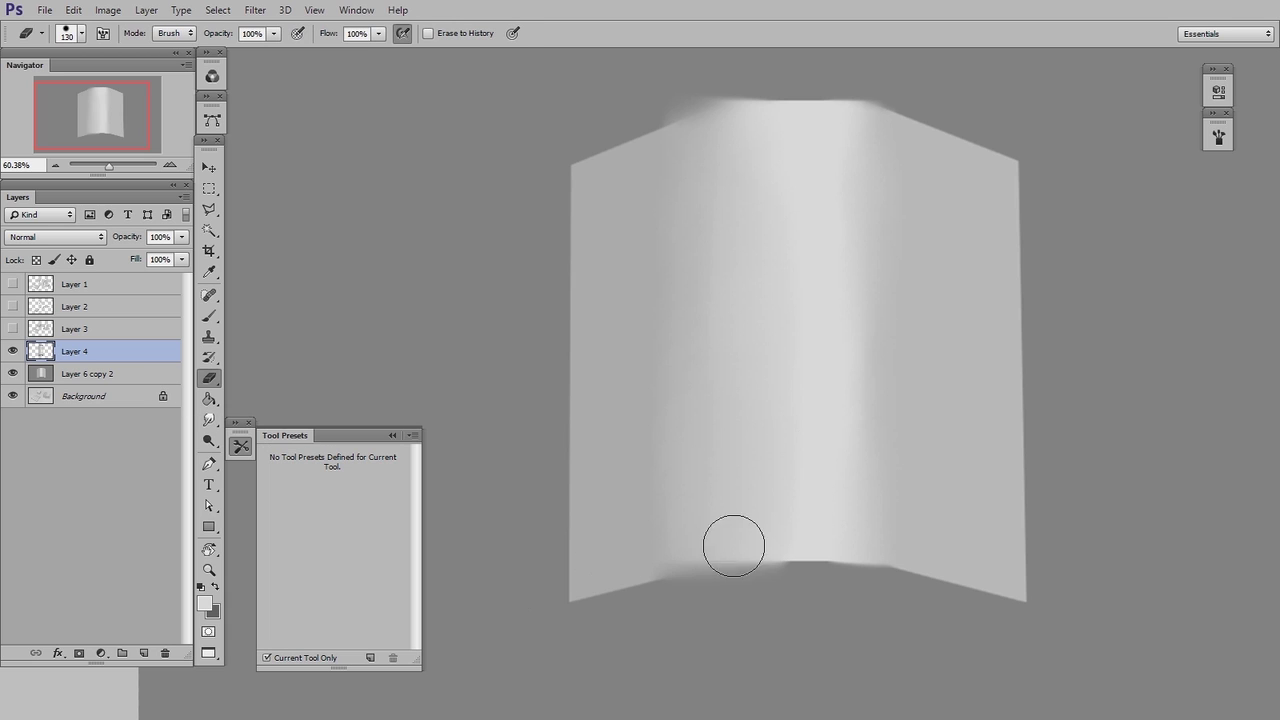
mouse_move(734, 543)
left_mouse_down()
mouse_move(694, 506)
mouse_move(909, 389)
mouse_move(1106, 389)
left_mouse_up()
key("Delete")
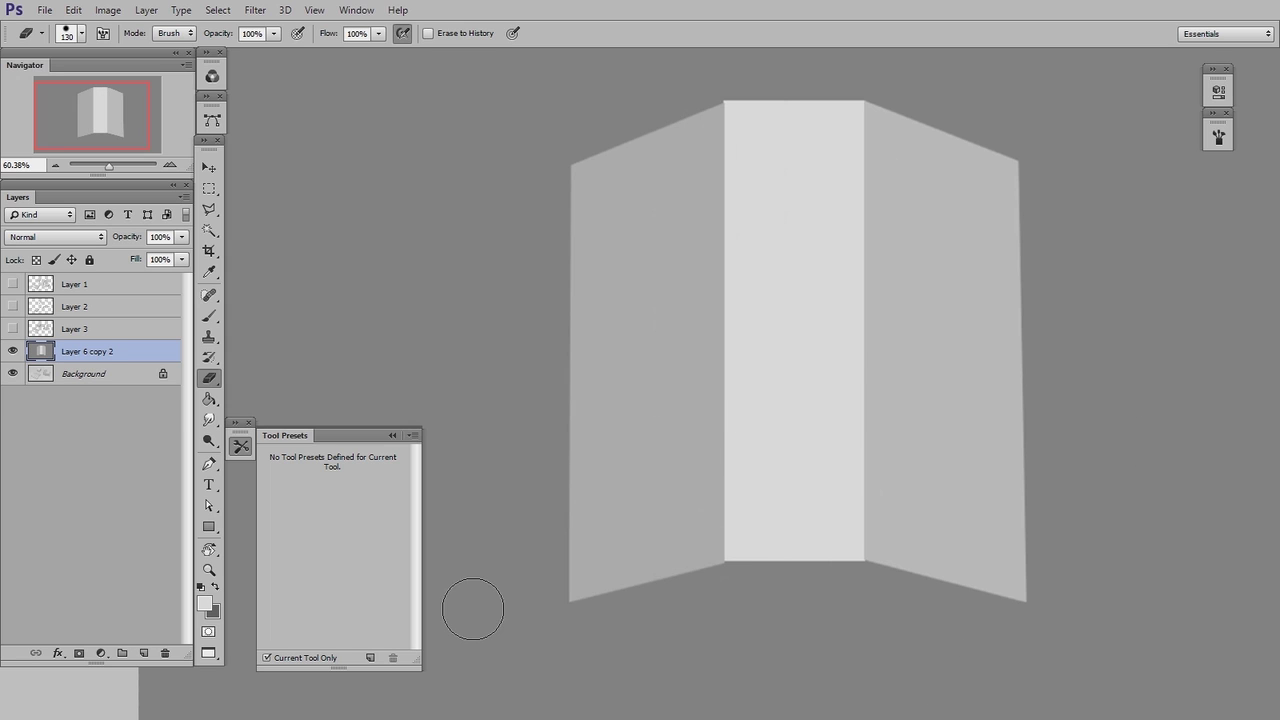
key("ctrl+z")
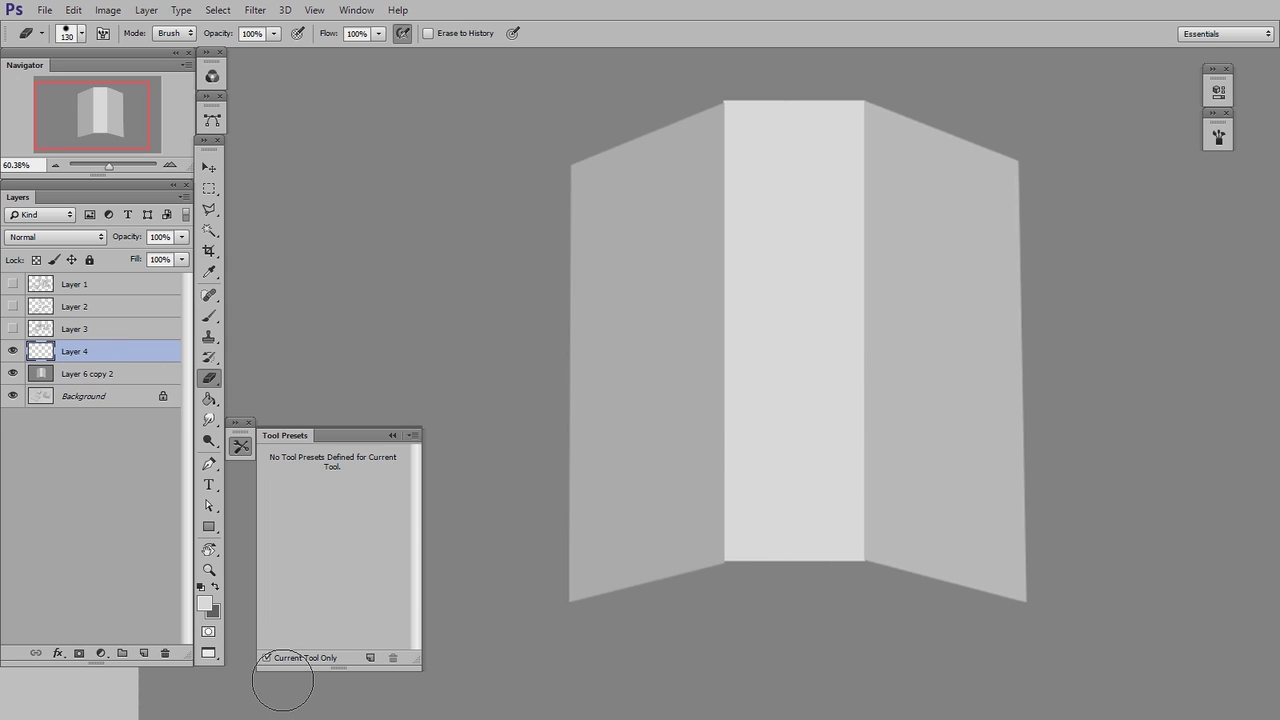
Blend the left fold from top to bottom with the broken smudge preset at 65 px and 38% strength
left_click(209, 419)
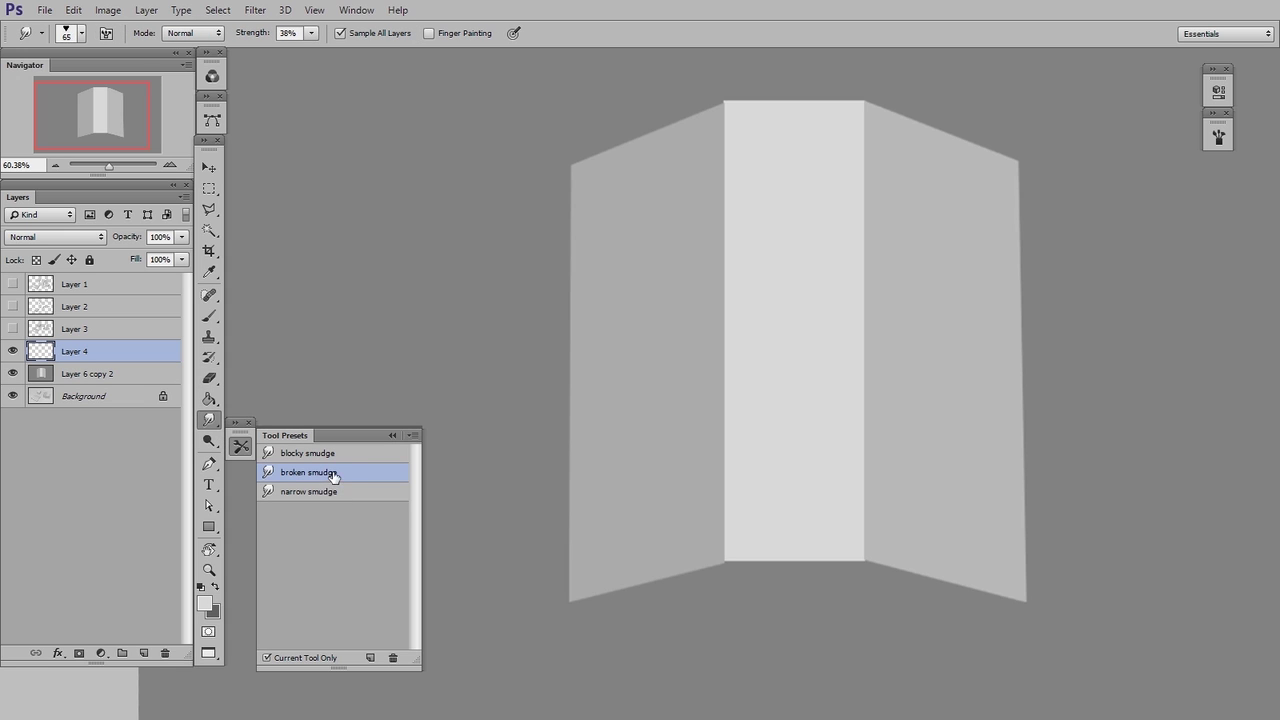
key("ctrl+space")
left_click_drag(808, 367, 846, 367)
left_click_drag(683, 184, 689, 532)
key("space")
left_click_drag(776, 483, 764, 538)
mouse_move(688, 217)
left_mouse_down()
mouse_move(711, 107)
mouse_move(670, 172)
mouse_move(698, 117)
mouse_move(682, 91)
left_mouse_up()
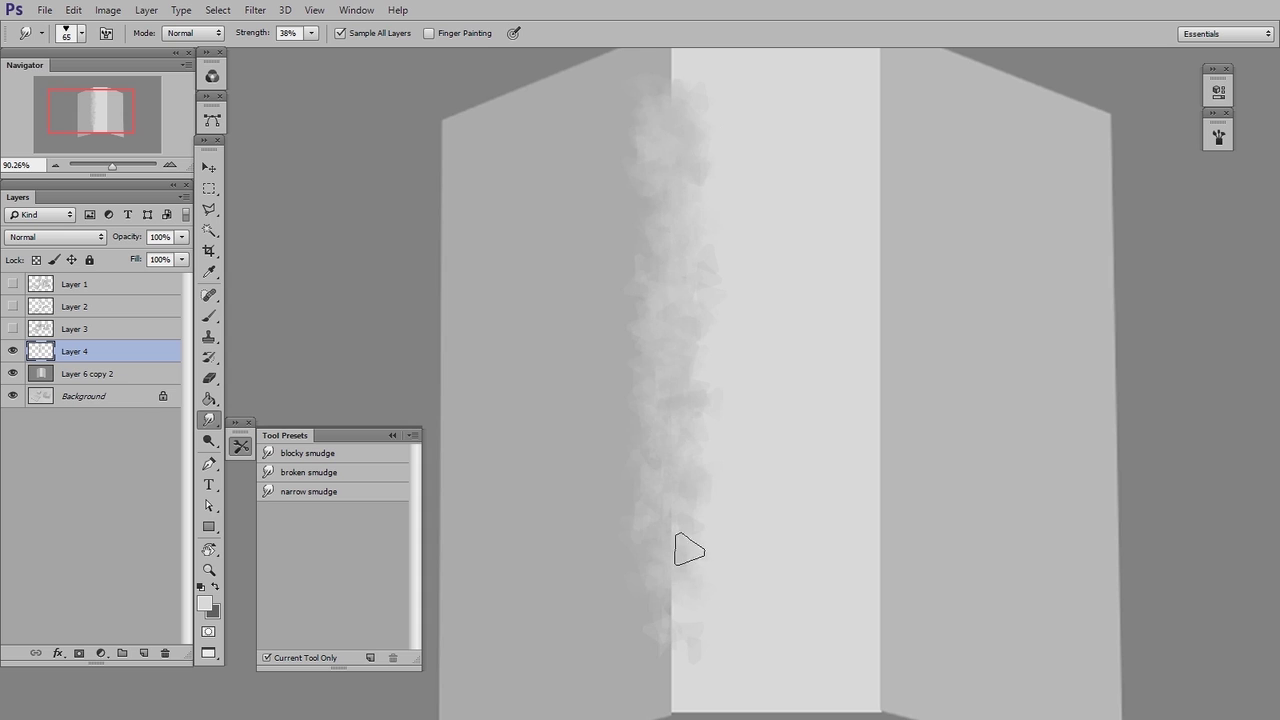
scroll(729, 423, "down", 2)
mouse_move(680, 470)
left_mouse_down()
mouse_move(655, 518)
mouse_move(664, 497)
mouse_move(663, 620)
left_mouse_up()
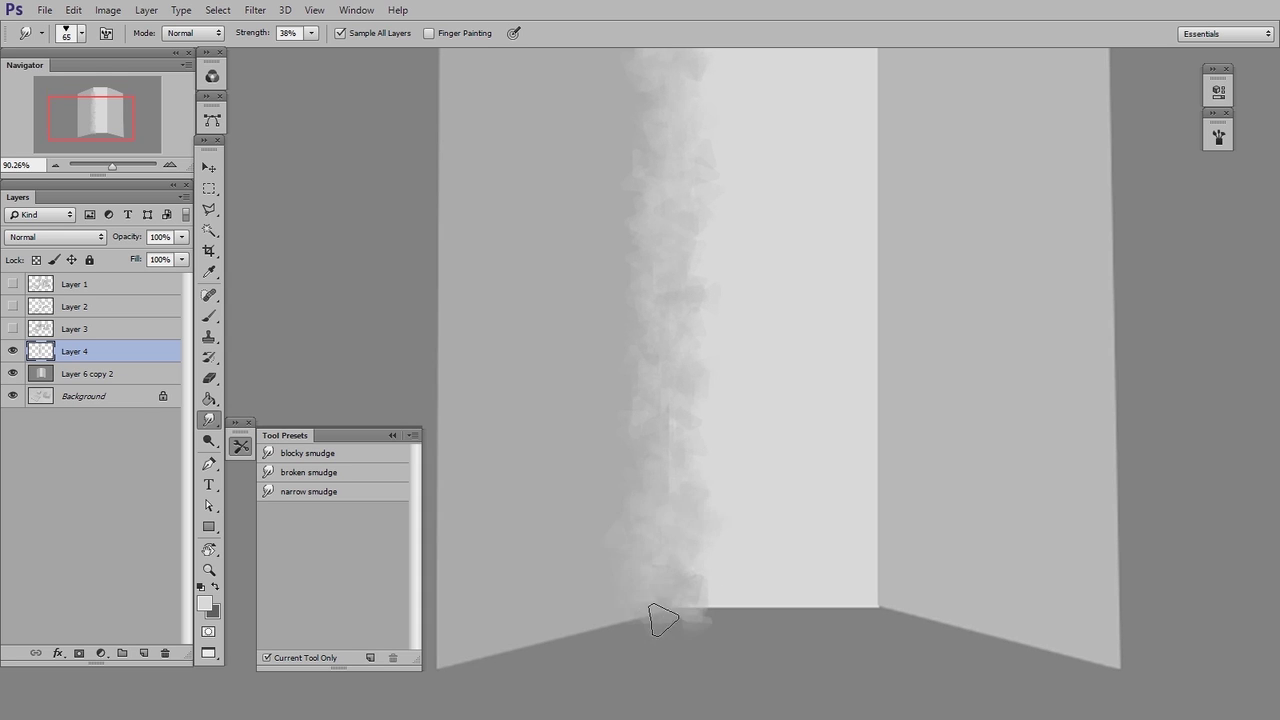
Enlarge the broken smudge brush to 99 px and blend the right fold up to the panel's upper corner
key("space")
left_click_drag(804, 476, 762, 556)
key("bracketright")
key("bracketright")
key("bracketright")
mouse_move(843, 516)
left_mouse_down()
mouse_move(840, 234)
mouse_move(873, 215)
mouse_move(853, 267)
mouse_move(877, 180)
left_mouse_up()
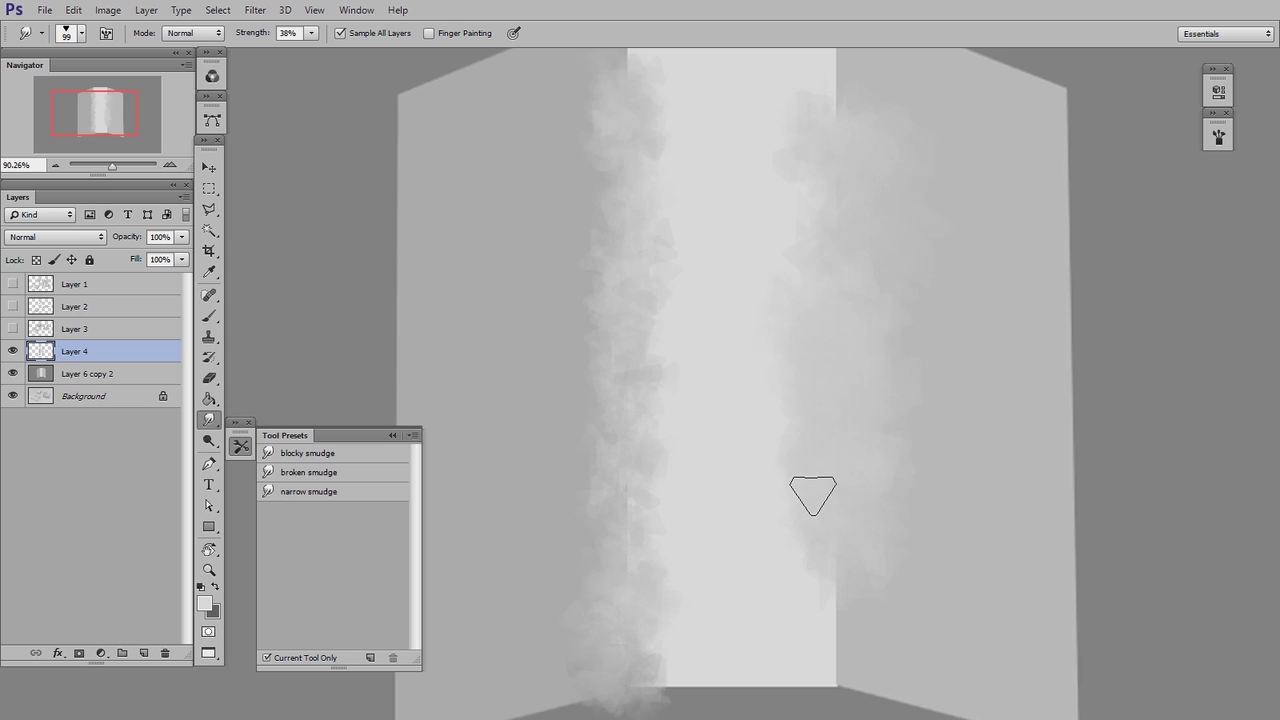
key("space")
left_click_drag(877, 510, 856, 462)
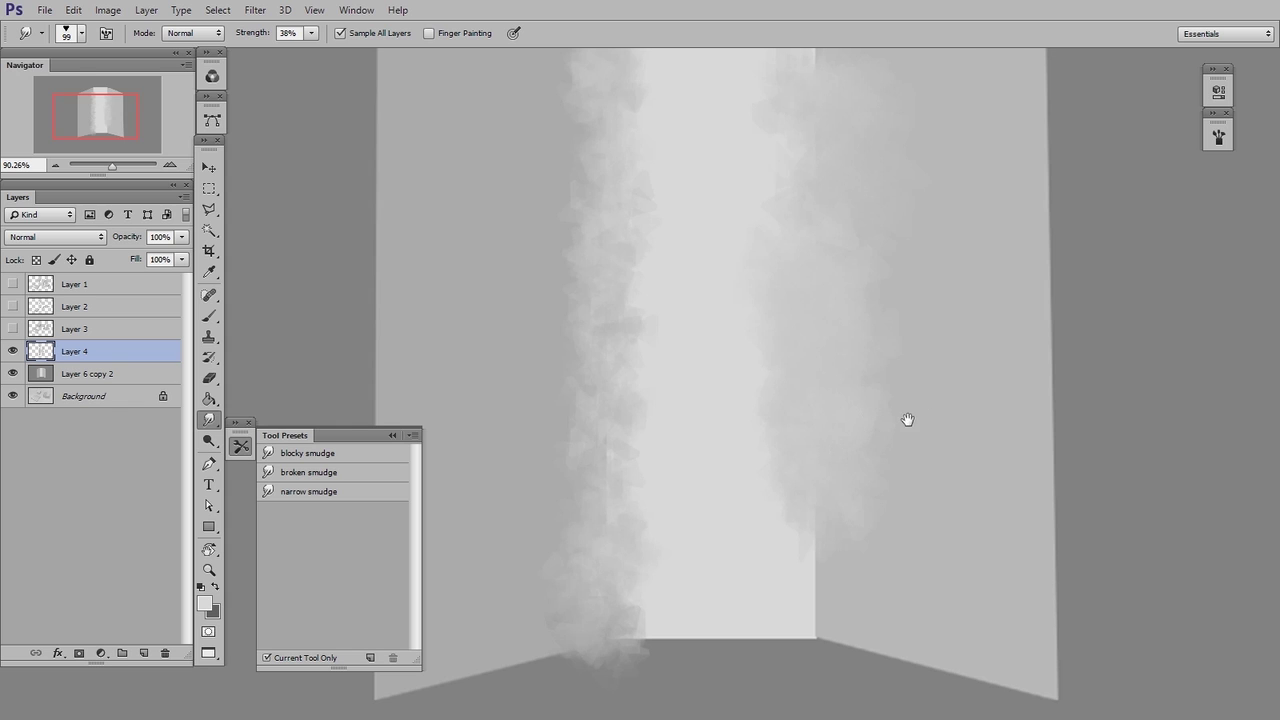
left_click_drag(907, 419, 889, 509)
mouse_move(801, 172)
left_mouse_down()
mouse_move(831, 124)
mouse_move(782, 121)
mouse_move(820, 82)
mouse_move(817, 112)
left_mouse_up()
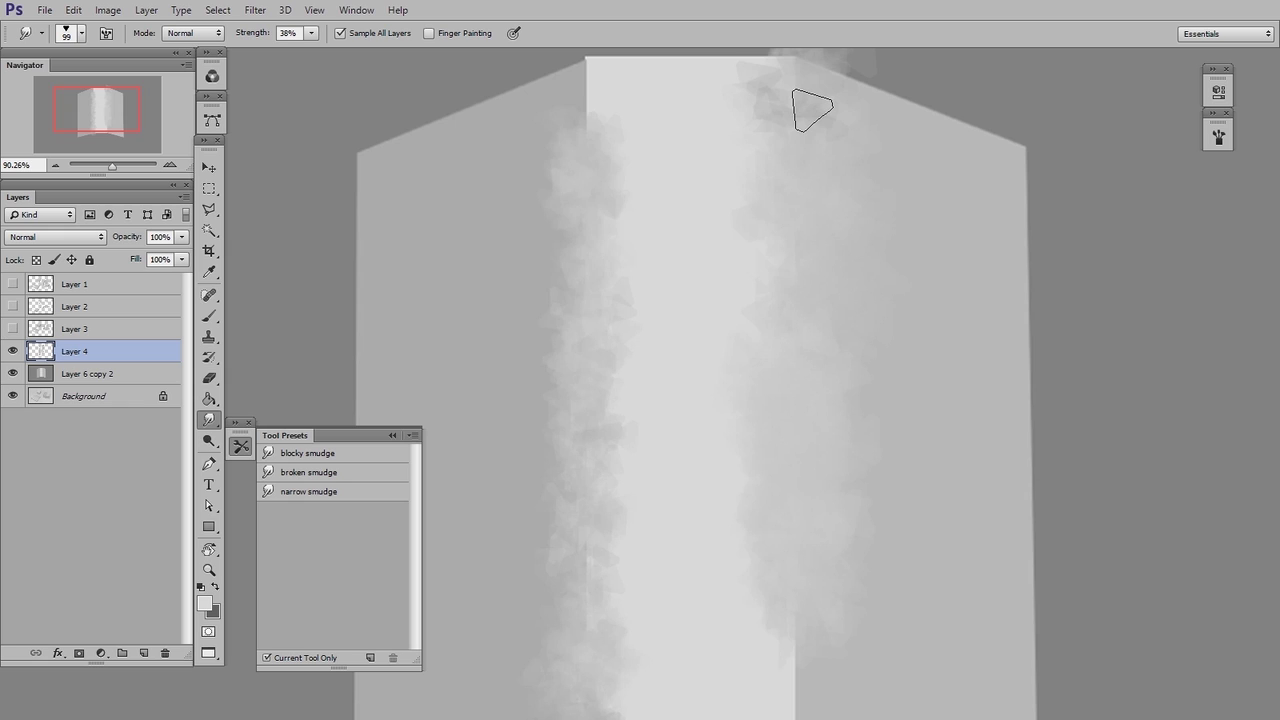
Reduce the broken smudge brush to 72 px and blend the remaining hard edge at the left fold's upper end
left_click_drag(845, 378, 927, 416)
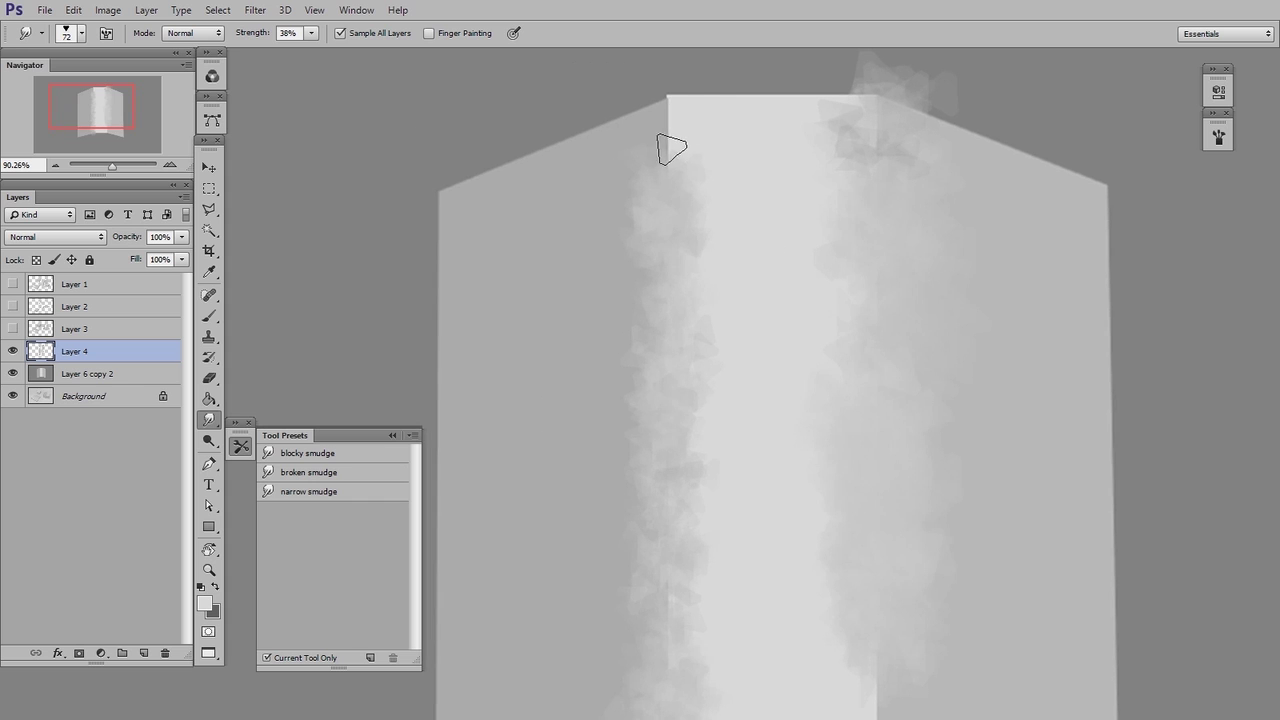
left_click_drag(672, 149, 651, 137)
left_click_drag(916, 520, 872, 391)
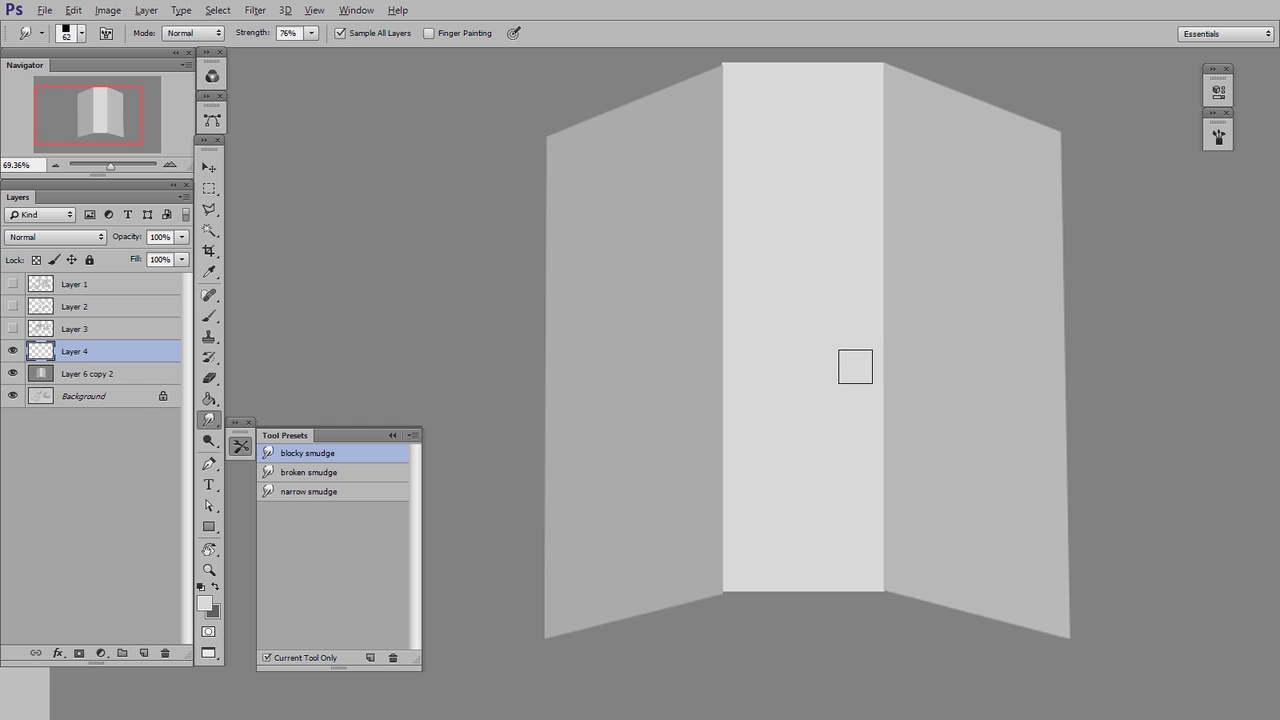
Smudge the right fold's middle and lower part with the blocky smudge, starting at 97 px with 77% strength
left_click_drag(855, 366, 866, 377)
mouse_move(858, 230)
left_mouse_down()
mouse_move(853, 476)
mouse_move(905, 398)
mouse_move(894, 489)
mouse_move(875, 503)
mouse_move(885, 465)
mouse_move(858, 524)
left_mouse_up()
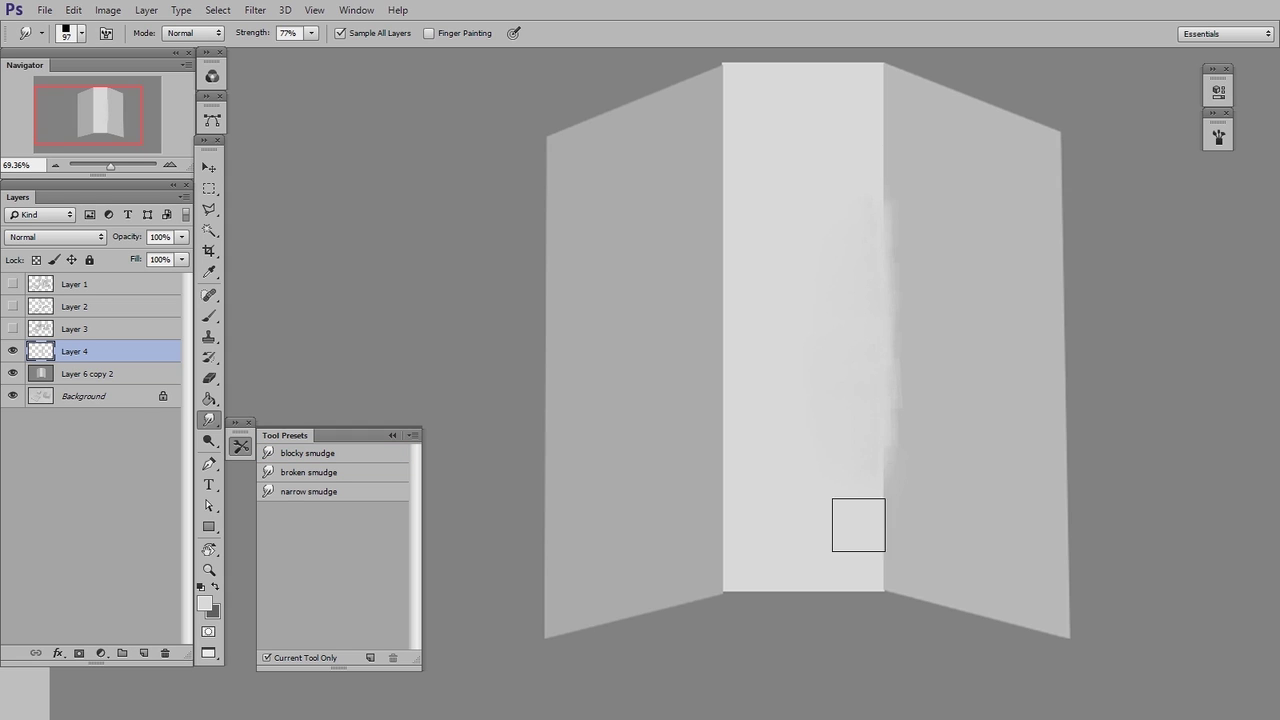
left_click_drag(984, 463, 1009, 467)
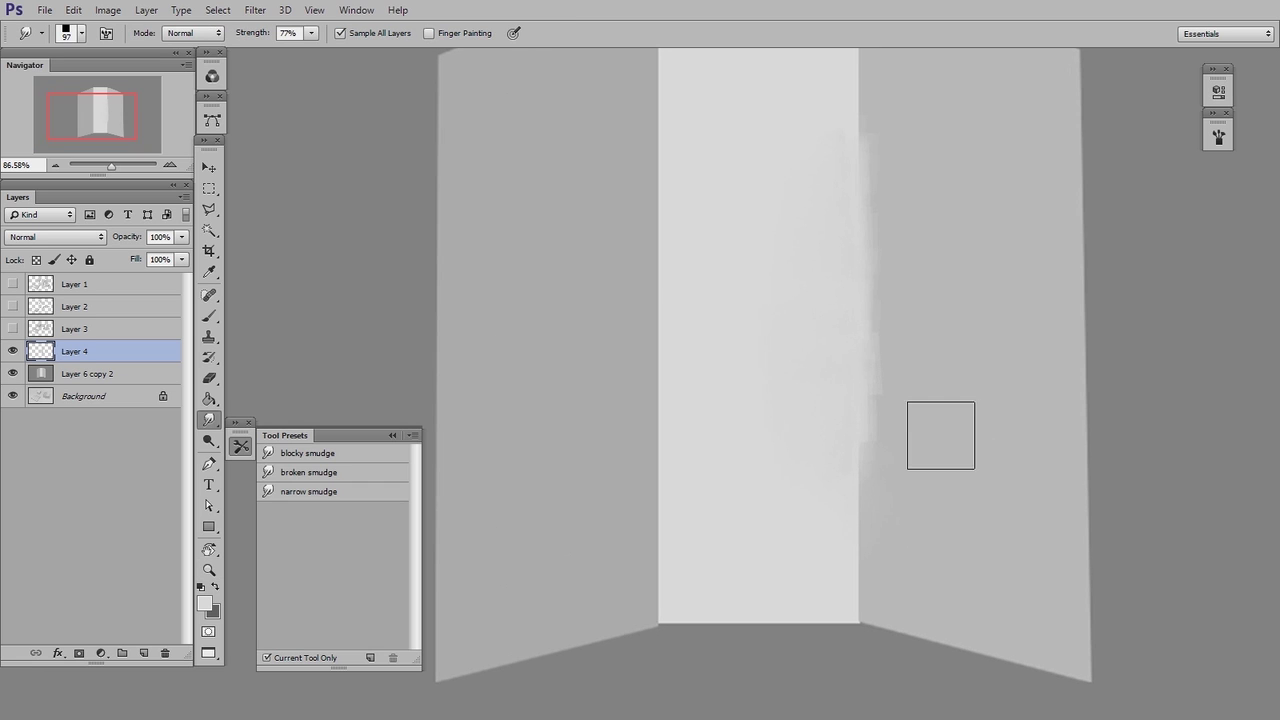
mouse_move(941, 436)
left_mouse_down()
mouse_move(903, 460)
mouse_move(898, 257)
mouse_move(890, 522)
left_mouse_up()
left_click_drag(917, 529, 889, 631)
left_click_drag(946, 492, 915, 495)
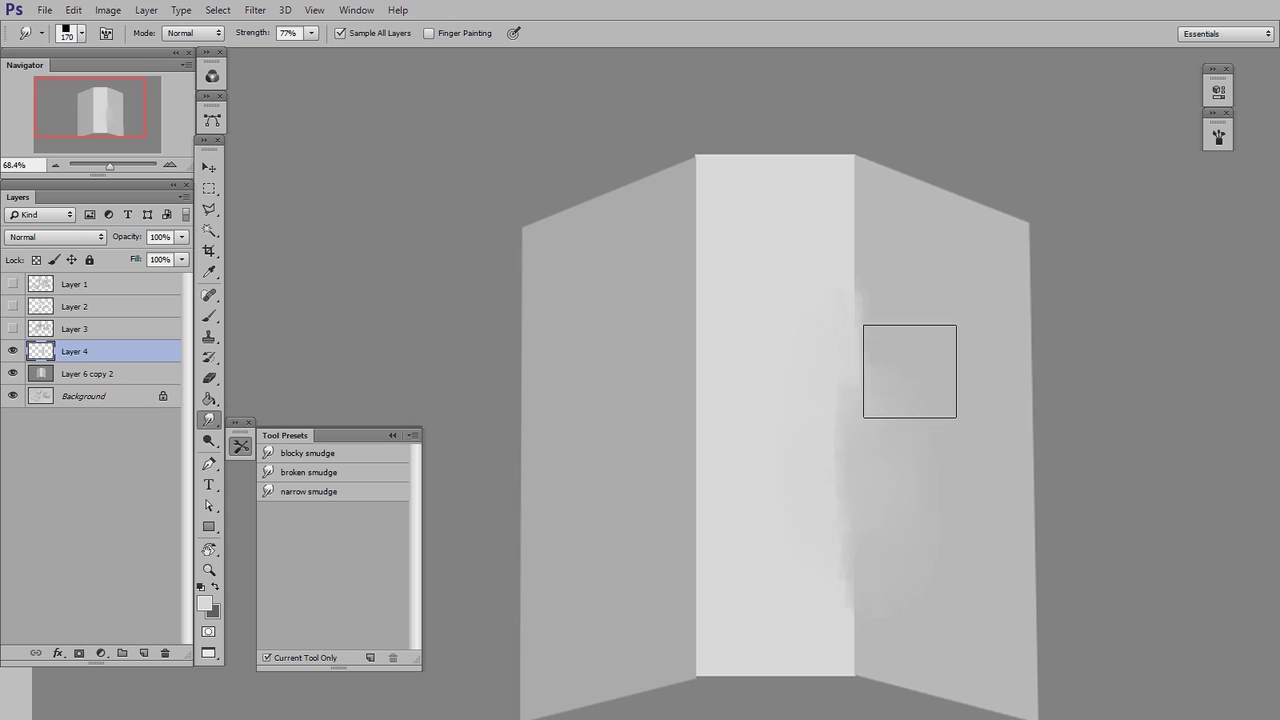
Smudge the right panel's upper area with the blocky brush at about 170 px, and reduce the brush to 70 px
mouse_move(910, 371)
left_mouse_down()
mouse_move(888, 161)
mouse_move(873, 163)
mouse_move(1028, 252)
left_mouse_up()
key("[")
key("[")
key("[")
key("[")
key("[")
key("[")
left_click_drag(905, 356, 920, 284)
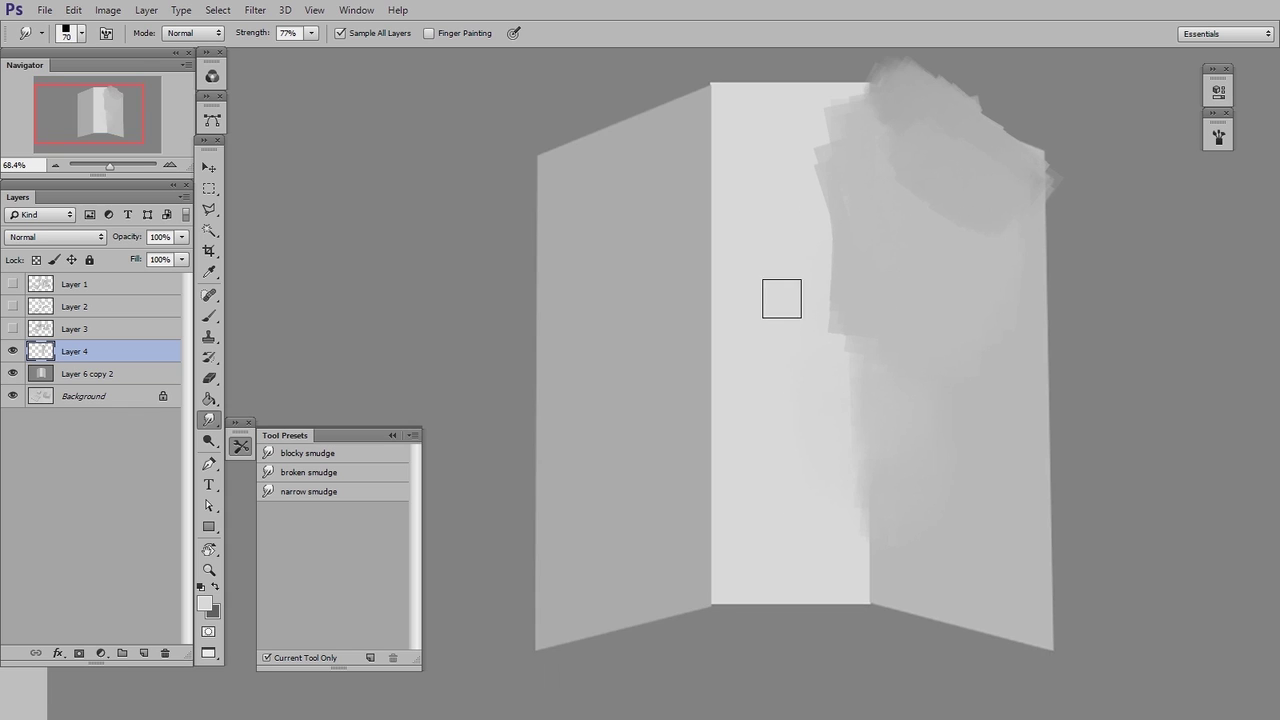
Enlarge the blocky smudge brush to about 120 px and blend the left fold into the center panel
key("]")
key("]")
key("]")
key("]")
mouse_move(717, 342)
left_mouse_down()
mouse_move(713, 197)
mouse_move(698, 557)
mouse_move(715, 299)
mouse_move(713, 555)
mouse_move(757, 489)
mouse_move(758, 187)
mouse_move(759, 484)
mouse_move(769, 229)
left_mouse_up()
key("[")
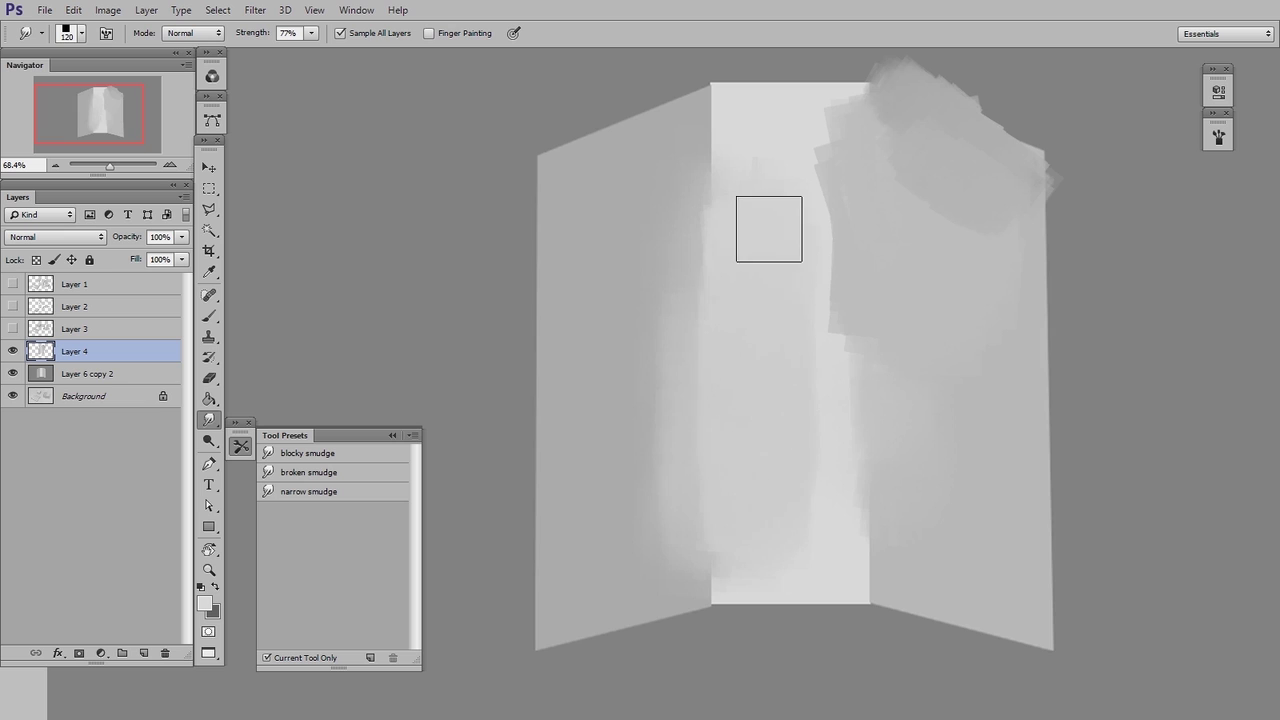
Smudge the center panel's upper area with the 120 px blocky brush to merge it with the right panel
left_click(844, 380, "ctrl")
mouse_move(791, 369)
left_mouse_down()
mouse_move(829, 478)
mouse_move(882, 391)
mouse_move(872, 419)
left_mouse_up()
mouse_move(839, 133)
left_mouse_down()
mouse_move(841, 316)
mouse_move(851, 151)
mouse_move(848, 411)
left_mouse_up()
left_click_drag(846, 217, 840, 664)
mouse_move(1000, 512)
left_mouse_down()
mouse_move(1006, 316)
mouse_move(981, 559)
mouse_move(1037, 449)
mouse_move(1032, 587)
left_mouse_up()
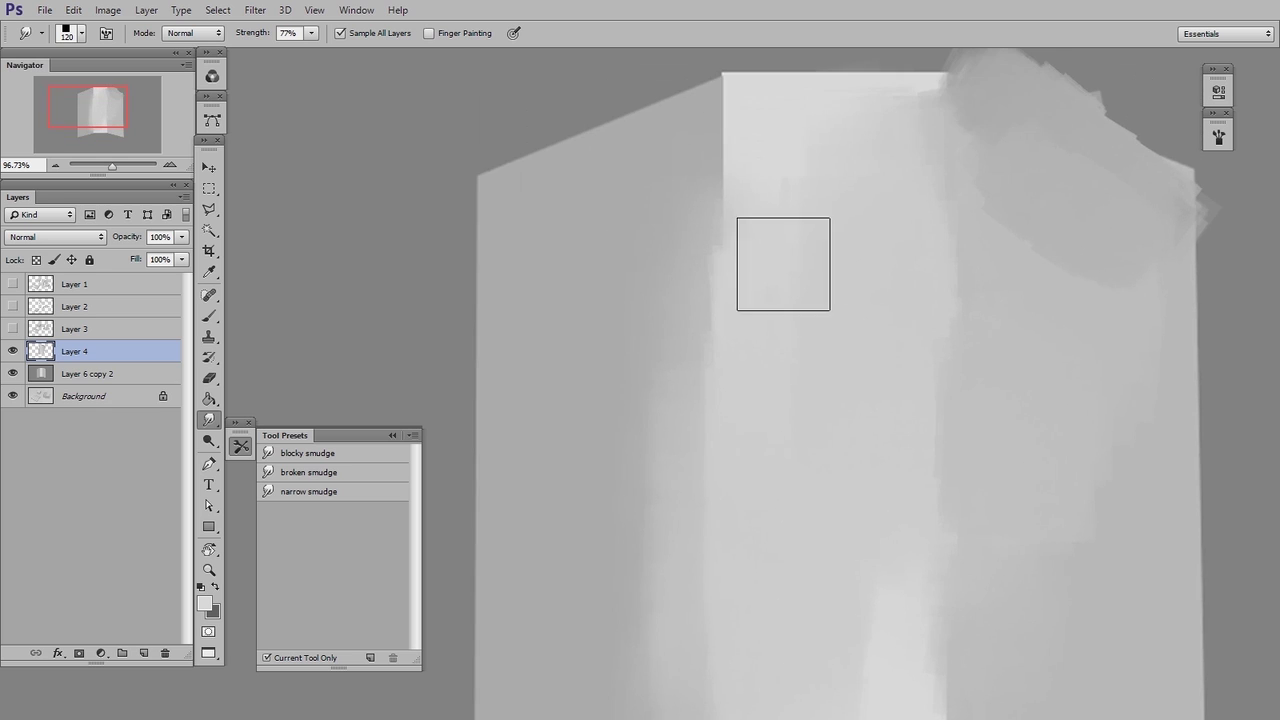
Blend the left fold's upper end with a 99 px blocky brush, and smudge the lower areas with an 89 px brush
mouse_move(757, 261)
left_mouse_down()
mouse_move(752, 106)
mouse_move(757, 263)
left_mouse_up()
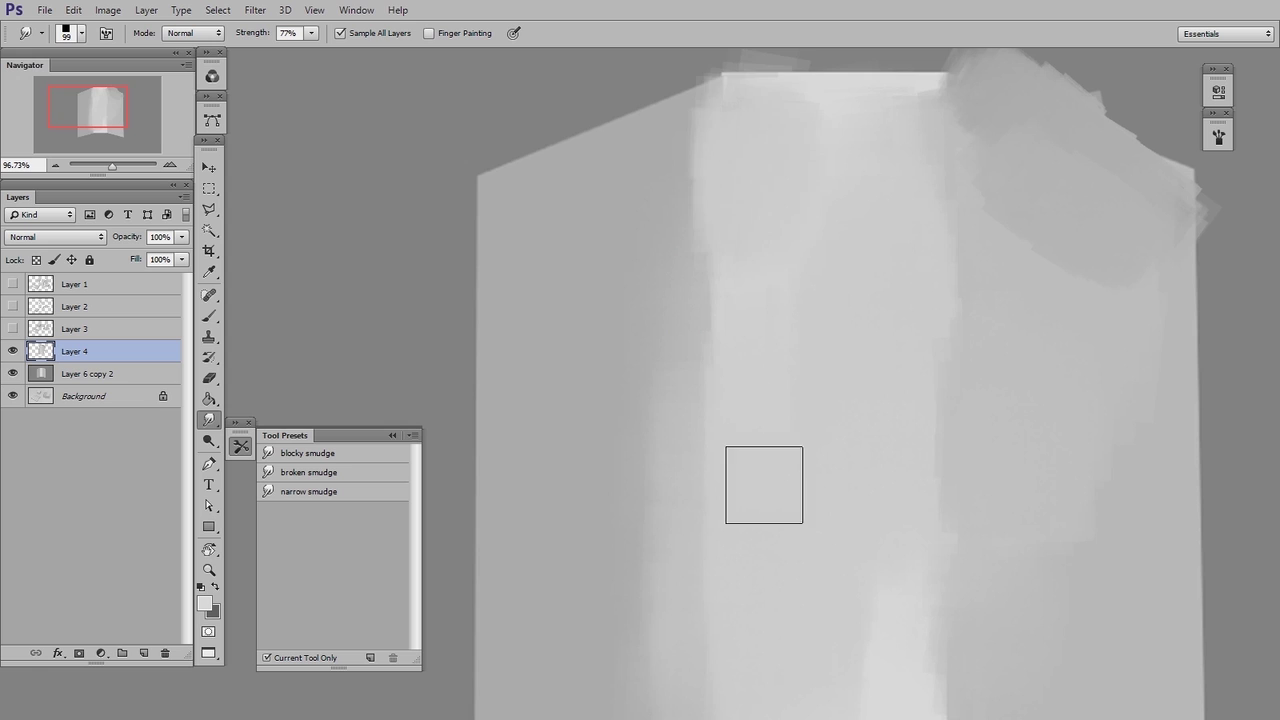
left_click_drag(944, 467, 911, 490)
mouse_move(943, 553)
left_mouse_down()
mouse_move(951, 449)
mouse_move(1022, 484)
mouse_move(937, 477)
mouse_move(914, 523)
mouse_move(917, 409)
mouse_move(896, 332)
mouse_move(896, 508)
left_mouse_up()
left_click_drag(1004, 517, 967, 525)
mouse_move(1007, 407)
left_mouse_down()
mouse_move(983, 388)
mouse_move(992, 408)
mouse_move(988, 388)
left_mouse_up()
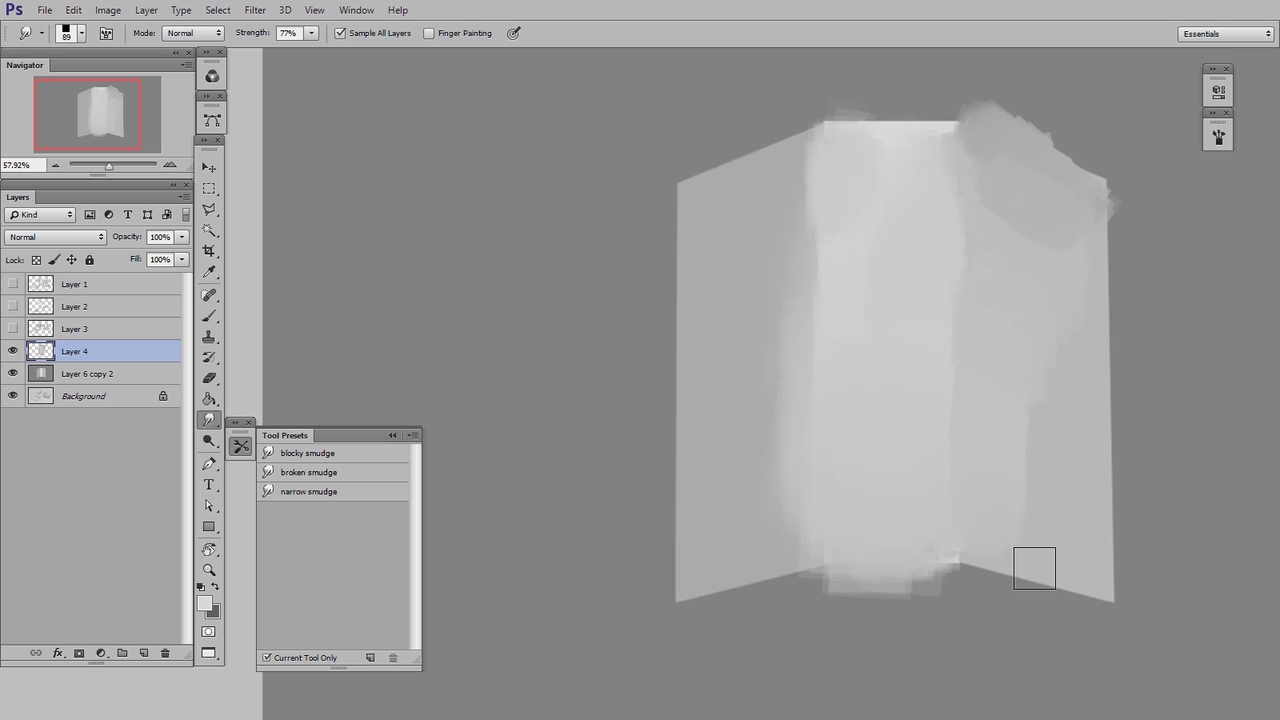
Erase the smudge overspill outside the right panel's upper edge
left_click_drag(942, 430, 908, 425)
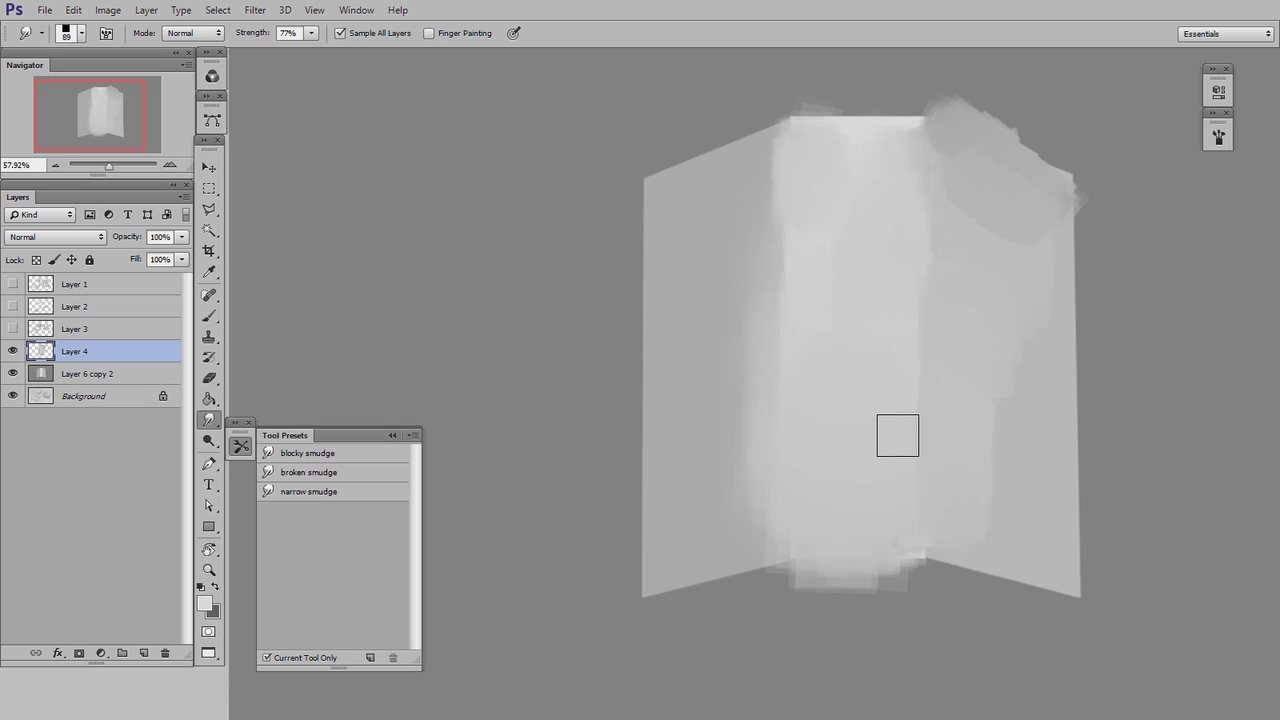
key("e")
mouse_move(966, 114)
left_mouse_down()
mouse_move(998, 93)
mouse_move(988, 103)
left_mouse_up()
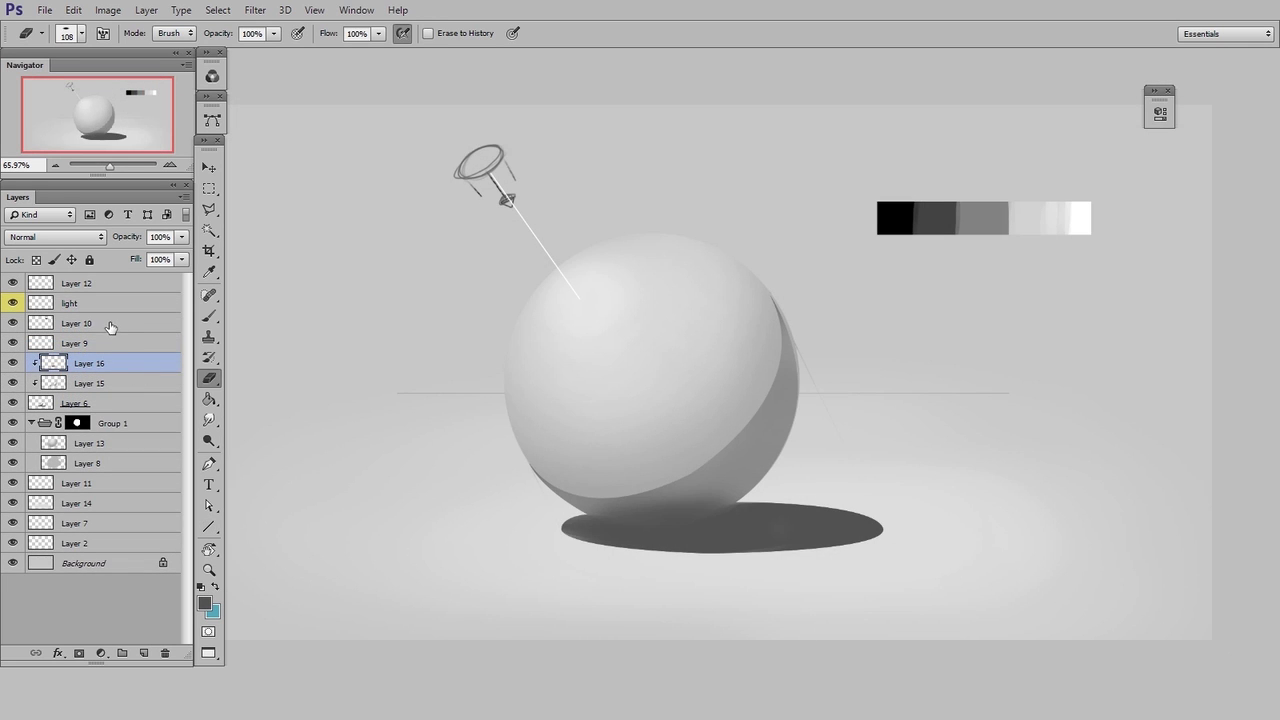
Merge the sphere's layers from Layer 10 down to Layer 11 and add a new empty layer above the result
left_click(111, 325)
left_click(116, 484, "shift")
key("ctrl+e")
key("ctrl+shift+alt+n")
Paint over the sphere's lower shadow edge with grays sampled from the form, using a 43 px brush
key("b")
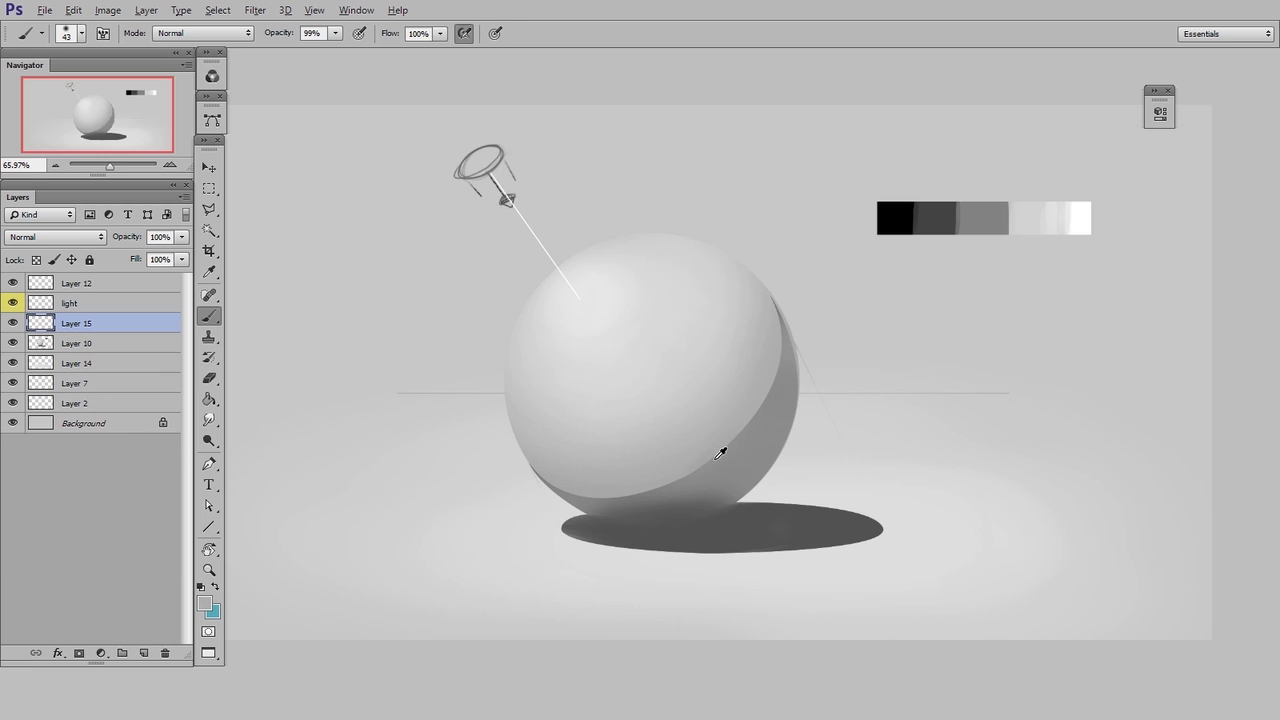
left_click(622, 499, "alt")
left_click_drag(632, 487, 704, 466)
left_click(574, 488, "alt")
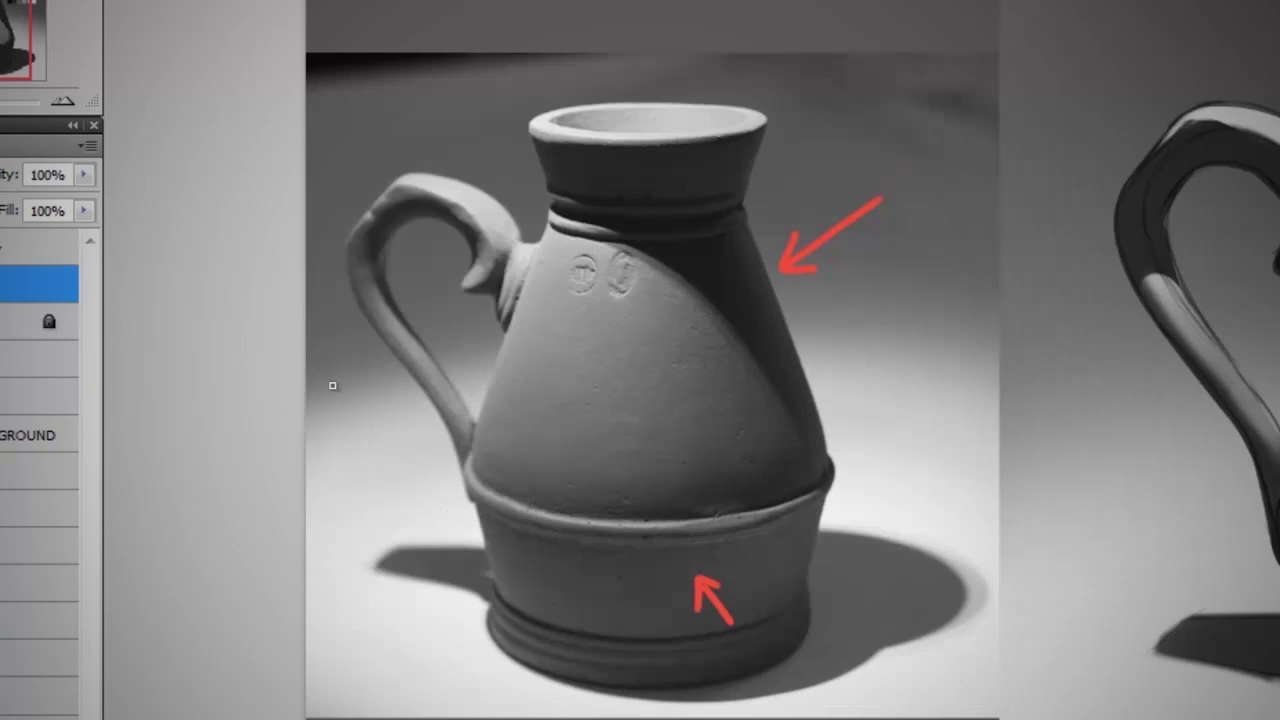
mouse_move(308, 333)
left_mouse_down()
mouse_move(468, 666)
mouse_move(538, 580)
left_mouse_up()
left_click_drag(500, 591, 532, 607)
left_click_drag(863, 697, 783, 574)
left_click_drag(975, 283, 857, 713)
left_click_drag(917, 322, 840, 577)
left_click_drag(840, 577, 817, 513)
left_click_drag(462, 437, 852, 459)
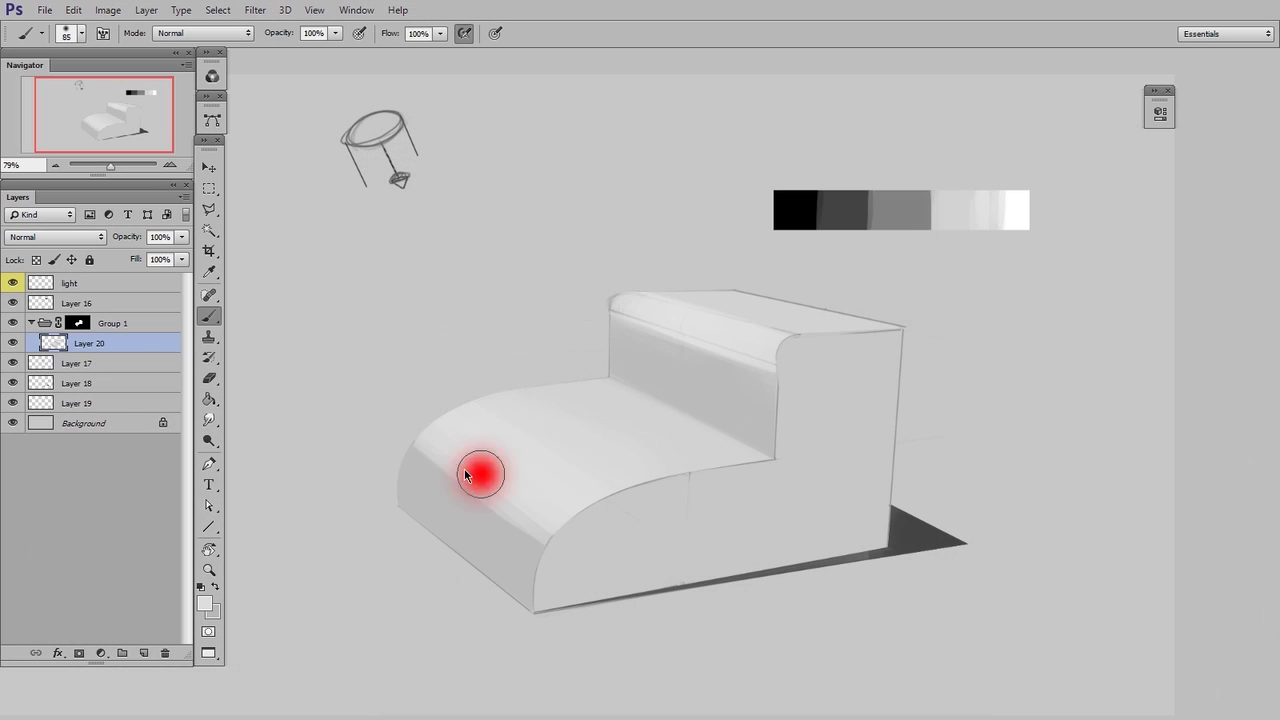
Blend the hard fold on the block's curved front with an 85 px brush and a gray sampled from the surface
left_click_drag(502, 515, 549, 501)
left_click_drag(436, 462, 594, 572)
left_click(518, 562, "alt")
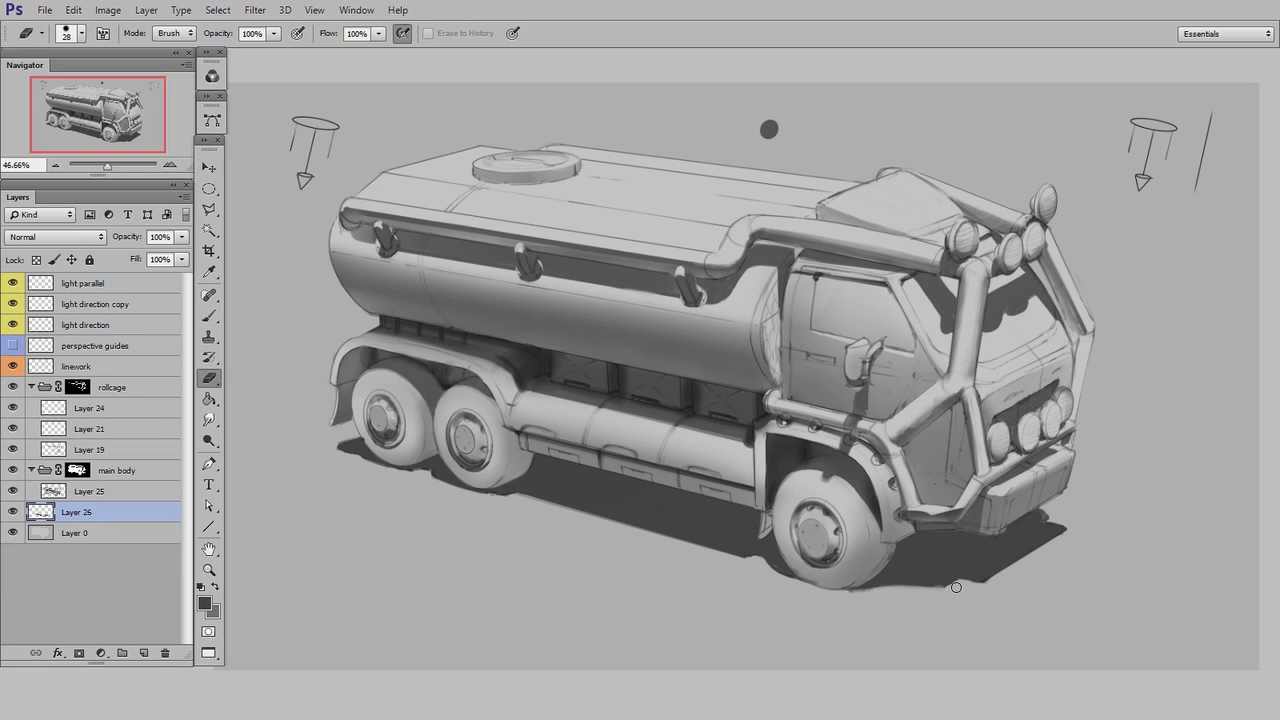
Refine the outer edge of the truck's ground shadow on Layer 26 by alternating between painting and erasing
key("e")
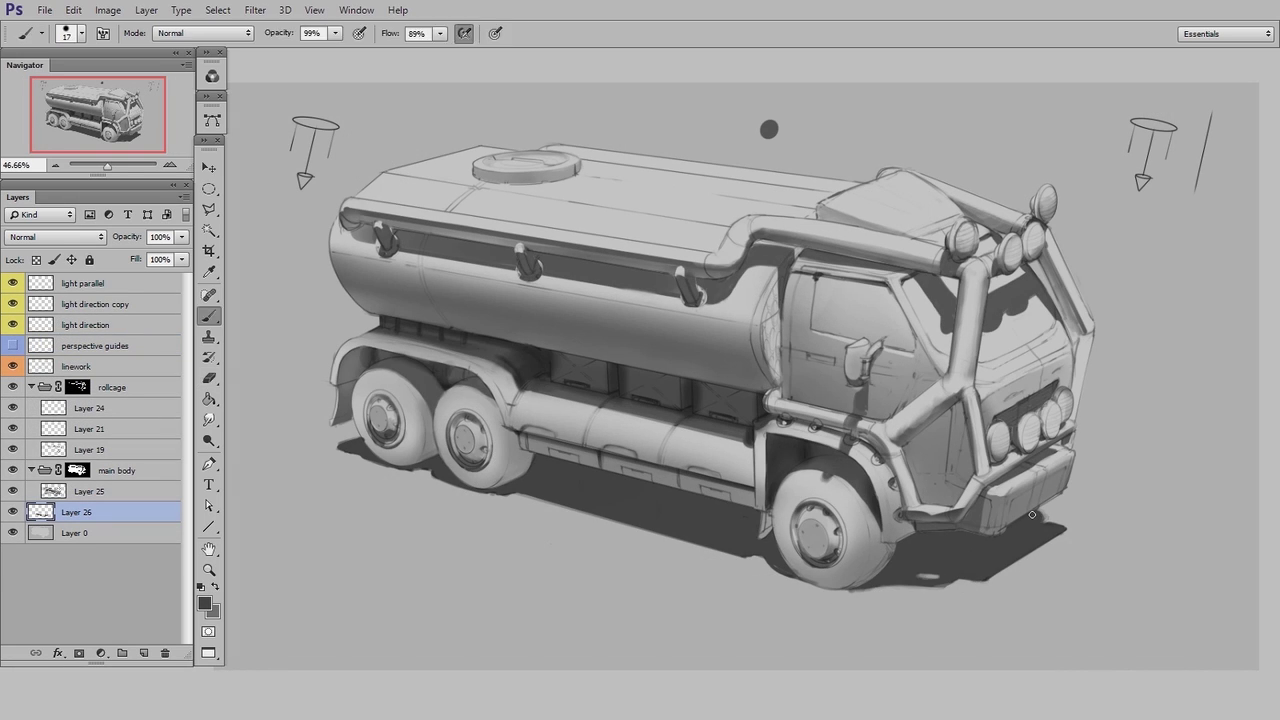
left_click_drag(1072, 524, 1098, 524)
key("b")
key("e")
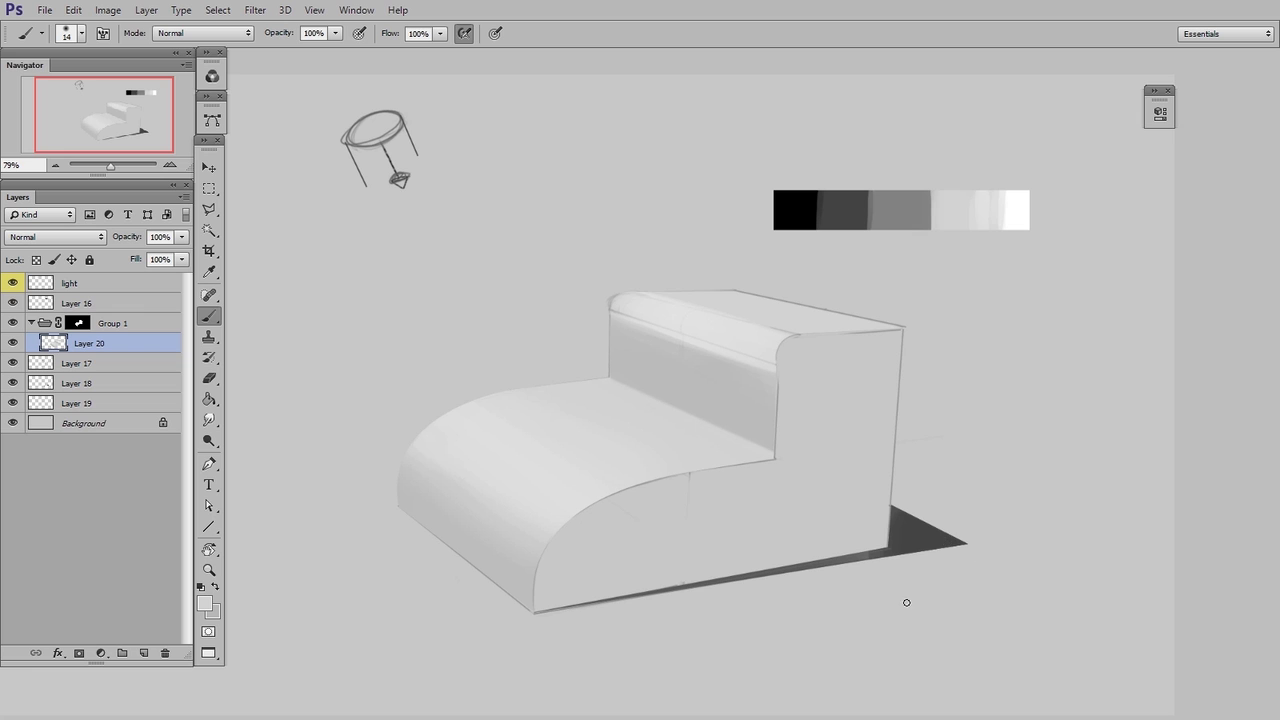
Paint a stroke along the block's upper rounded fold with a 14 px brush
left_click_drag(796, 376, 717, 353)
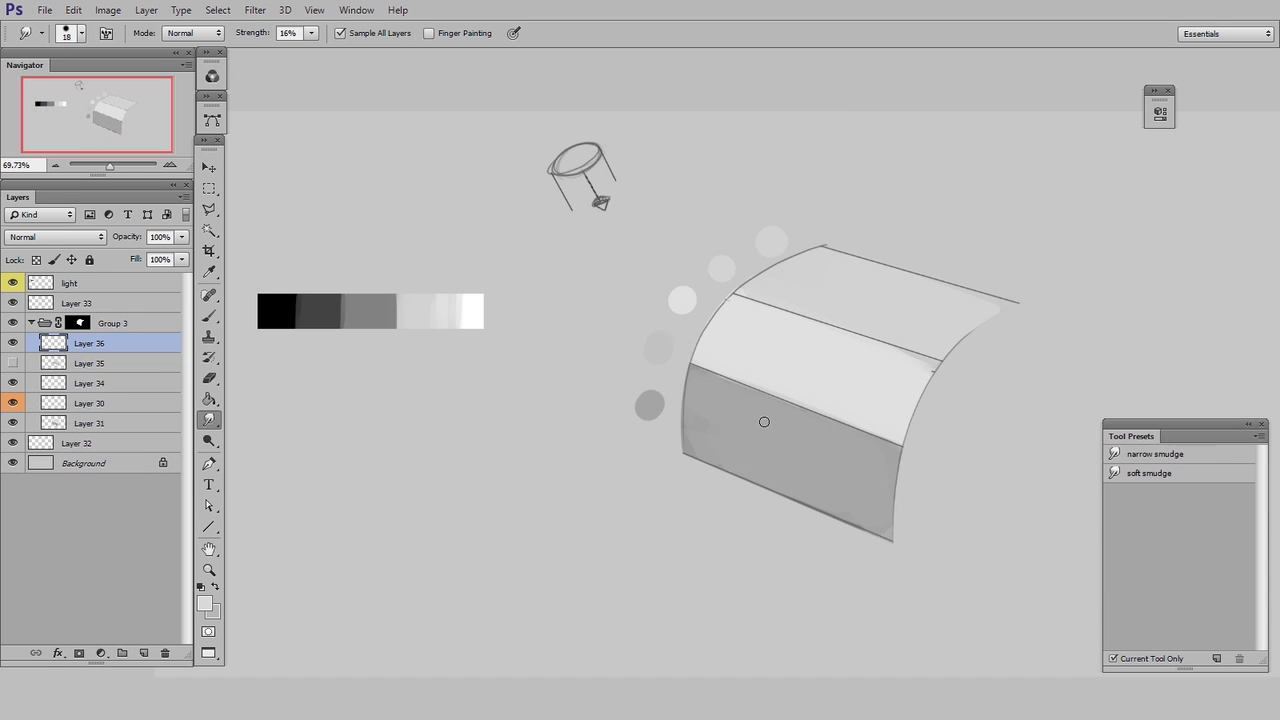
Enlarge the smudge brush to about 110 px and blend the fold between the dark lower panel and the light middle panel
key("bracketright")
key("bracketright")
key("bracketright")
key("bracketright")
key("bracketright")
key("bracketright")
key("bracketright")
key("bracketright")
key("bracketright")
key("bracketright")
mouse_move(690, 372)
left_mouse_down()
mouse_move(914, 443)
mouse_move(609, 340)
mouse_move(729, 374)
mouse_move(767, 407)
left_mouse_up()
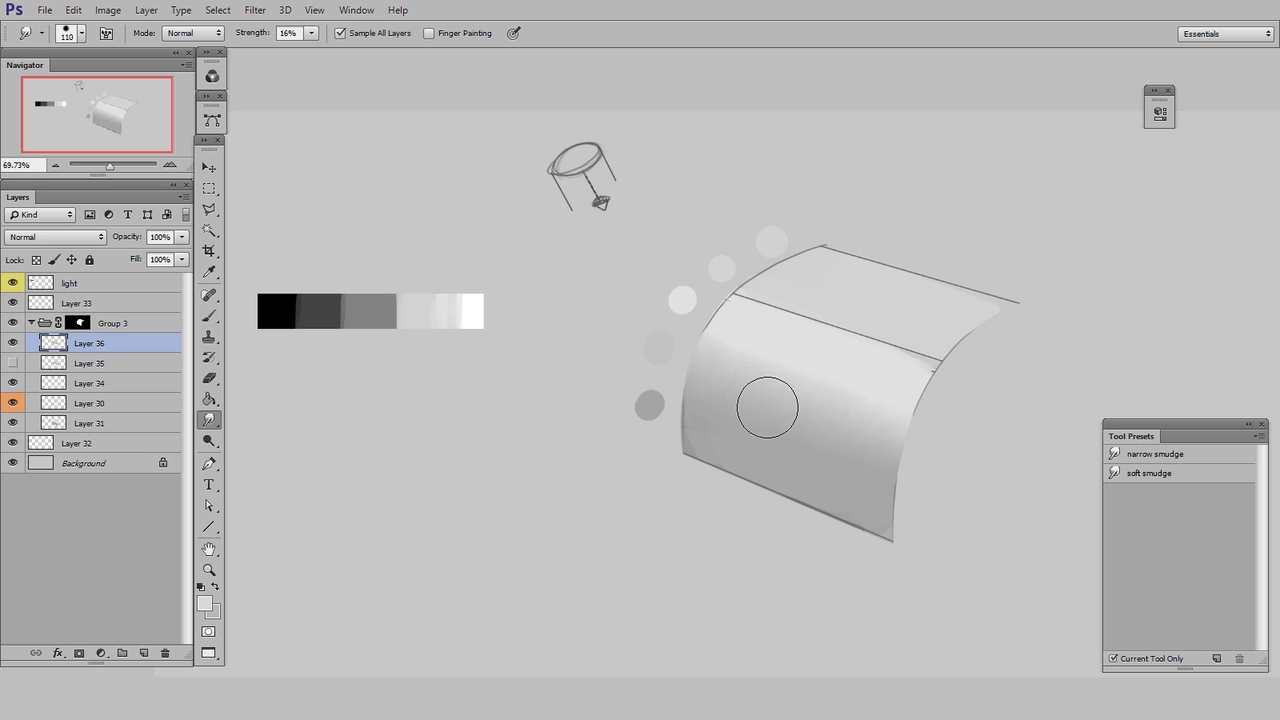
Smudge the fold between the middle and upper panels into a smooth transition, reducing the brush to 82 px
left_click_drag(780, 308, 1024, 384)
key("bracketleft")
key("bracketleft")
key("bracketleft")
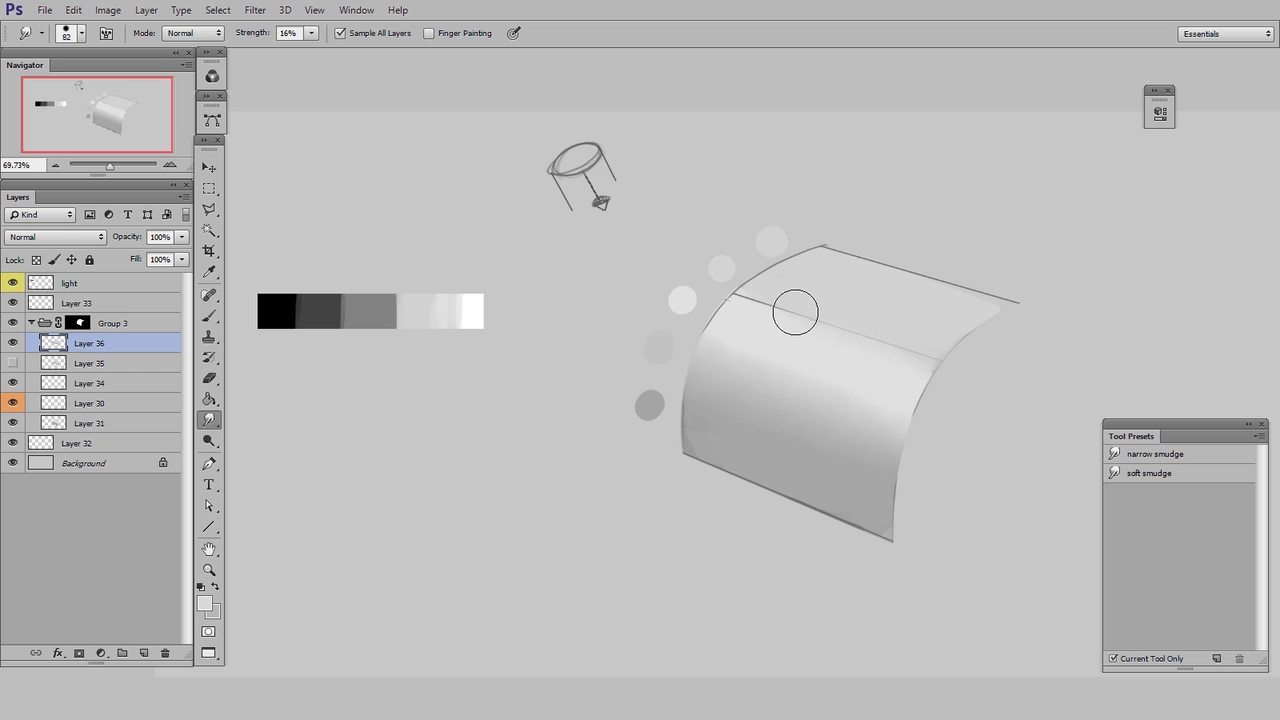
mouse_move(795, 313)
left_mouse_down()
mouse_move(877, 340)
mouse_move(546, 266)
mouse_move(769, 303)
mouse_move(1074, 398)
left_mouse_up()
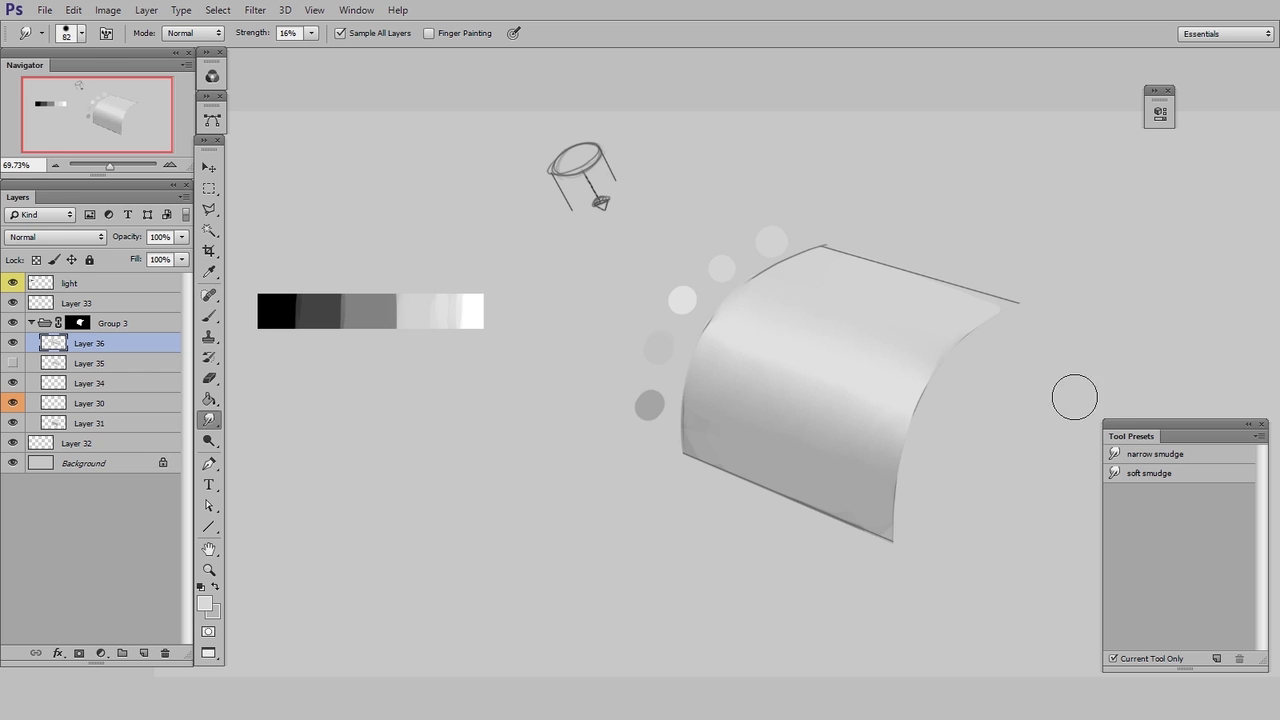